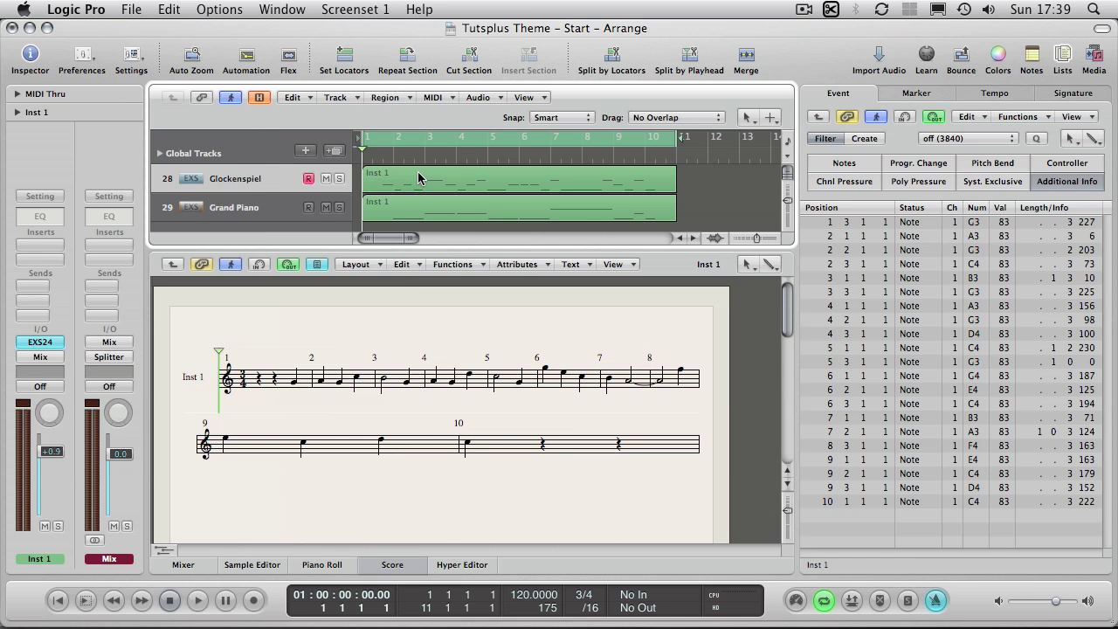
Step: Select the Glockenspiel's Inst 1 region in the Arrange area
left_click(501, 175)
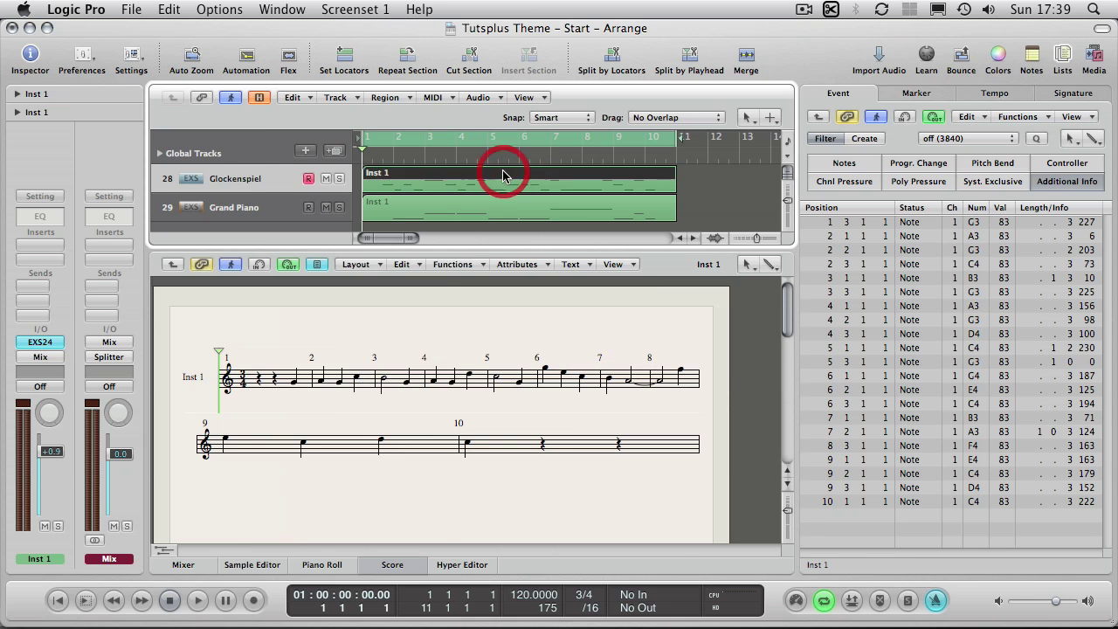
Step: Show the Inst 1 melody as notation in the Score editor, checking the first note of bar 2
left_click(331, 566)
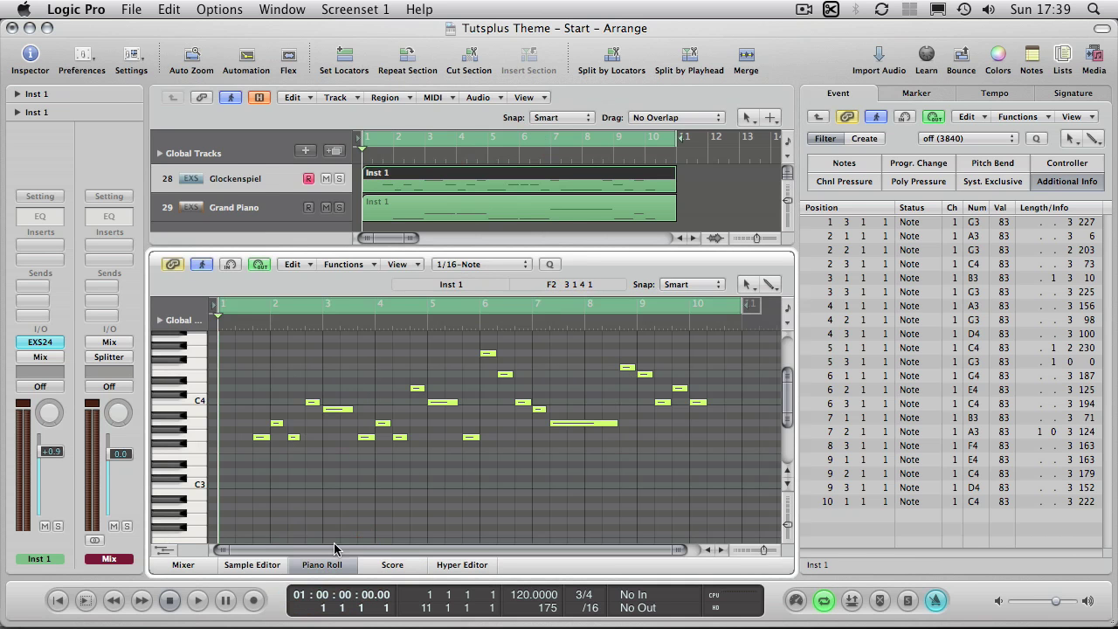
left_click(392, 564)
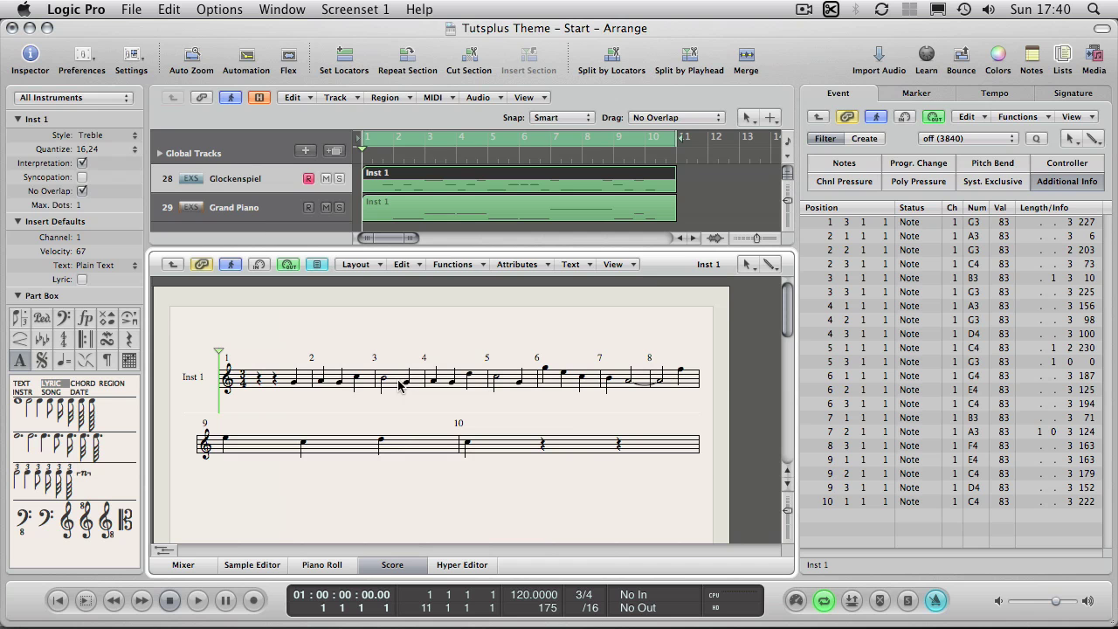
left_click(323, 382)
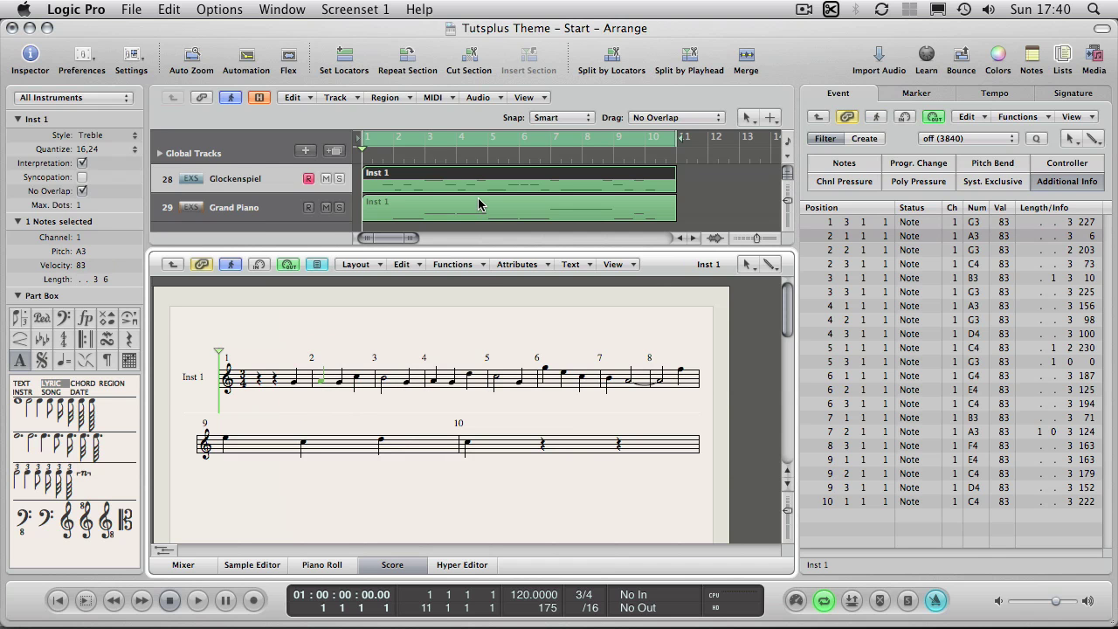
left_click(481, 321)
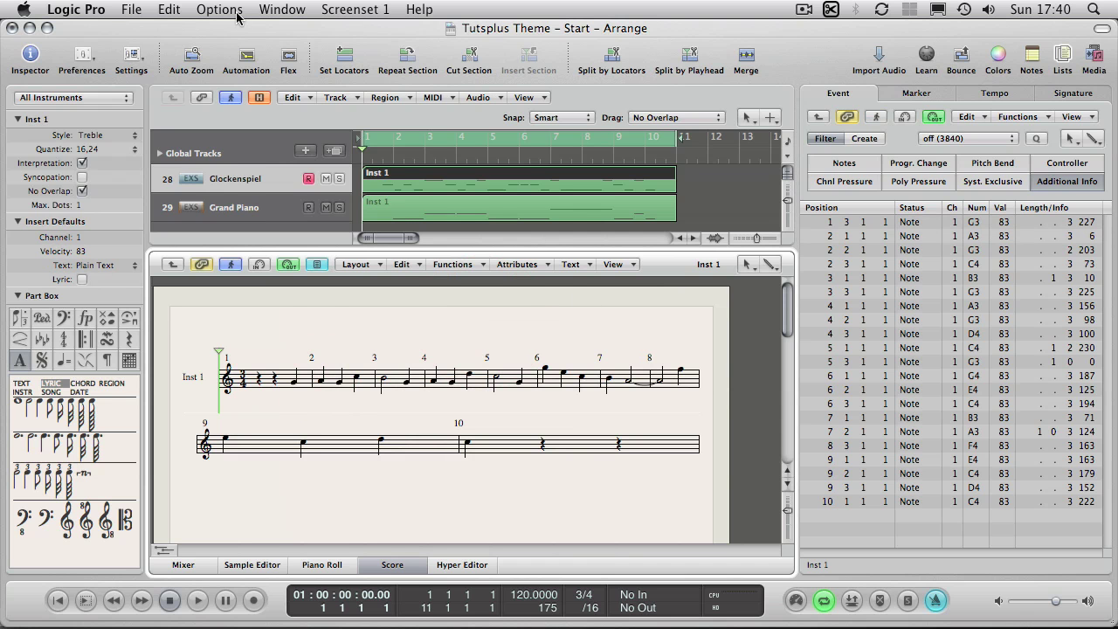
left_click(285, 9)
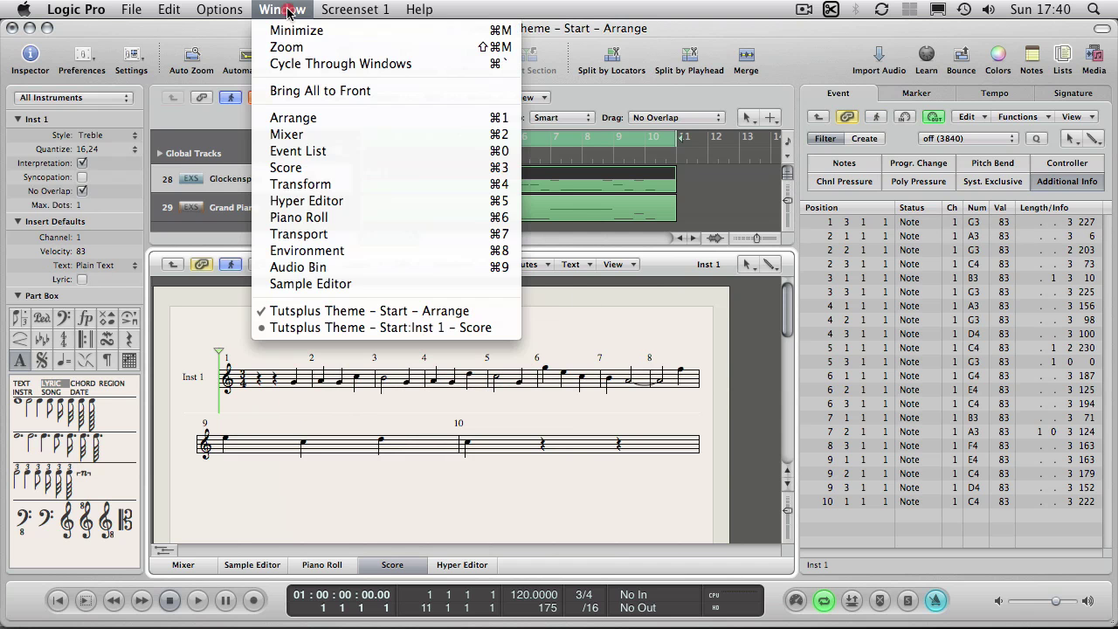
Step: Open the Score window, go up to the full score of both instruments, and turn on Page View
left_click(336, 328)
left_click(479, 231)
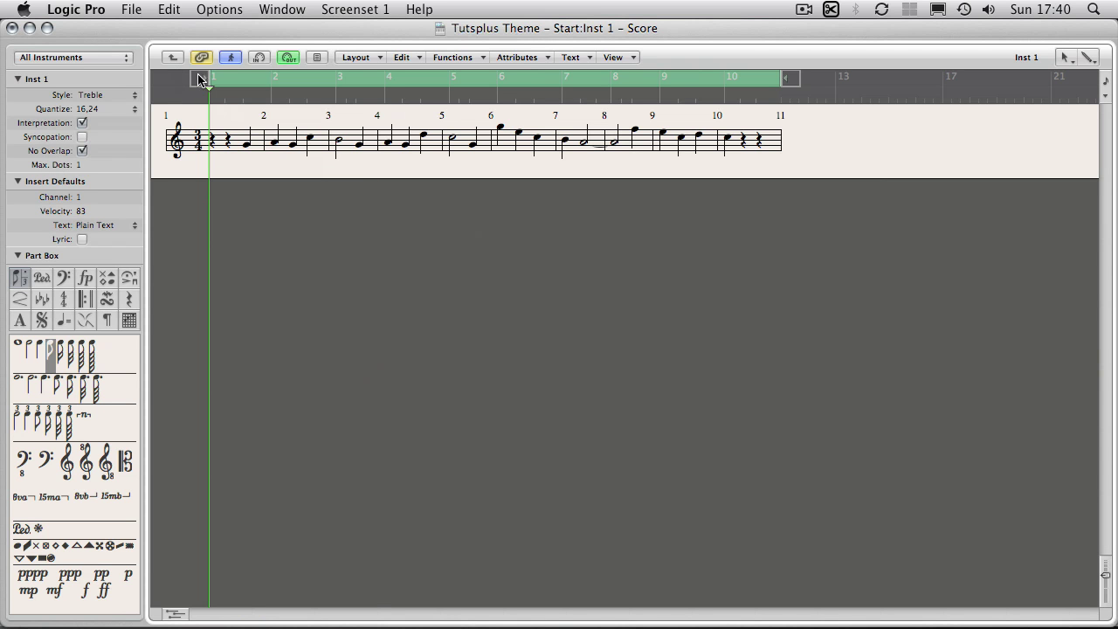
left_click(173, 58)
left_click(173, 59)
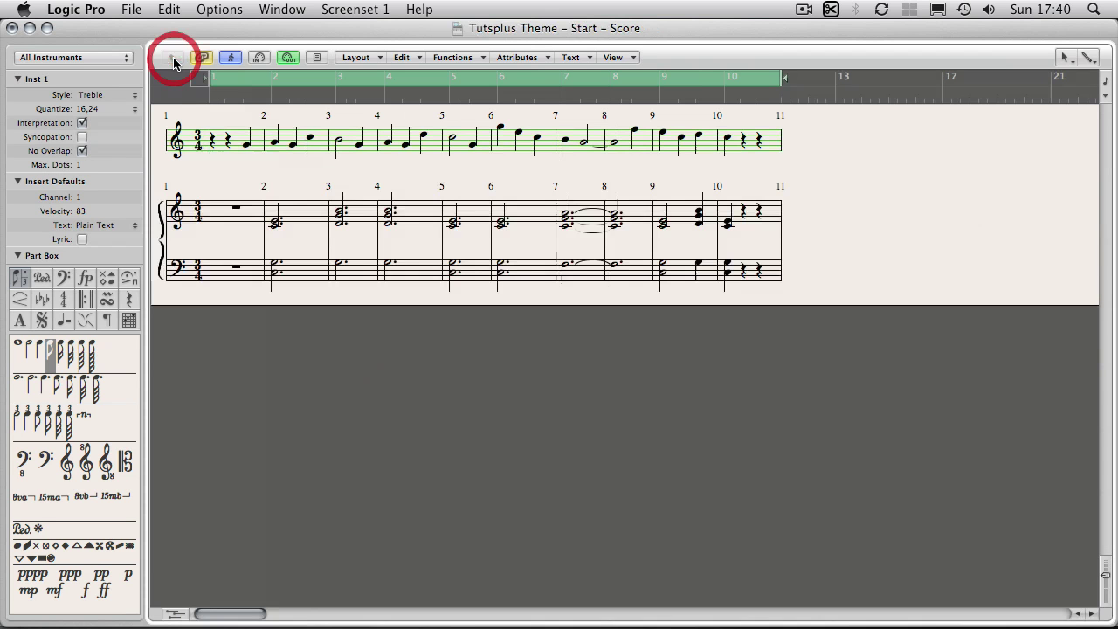
left_click(478, 172)
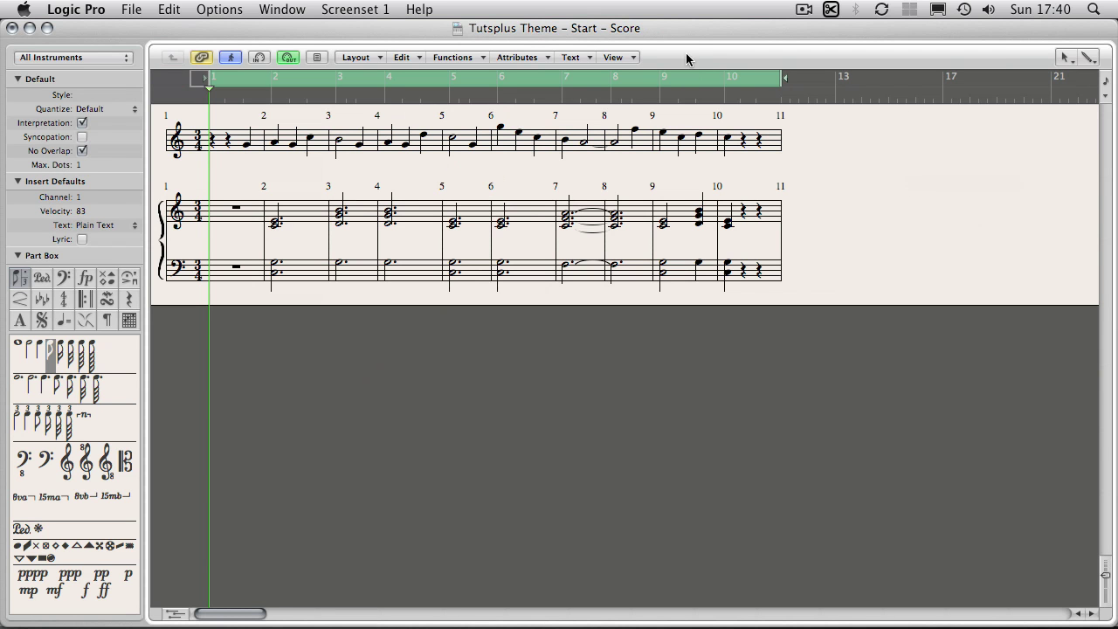
left_click(319, 57)
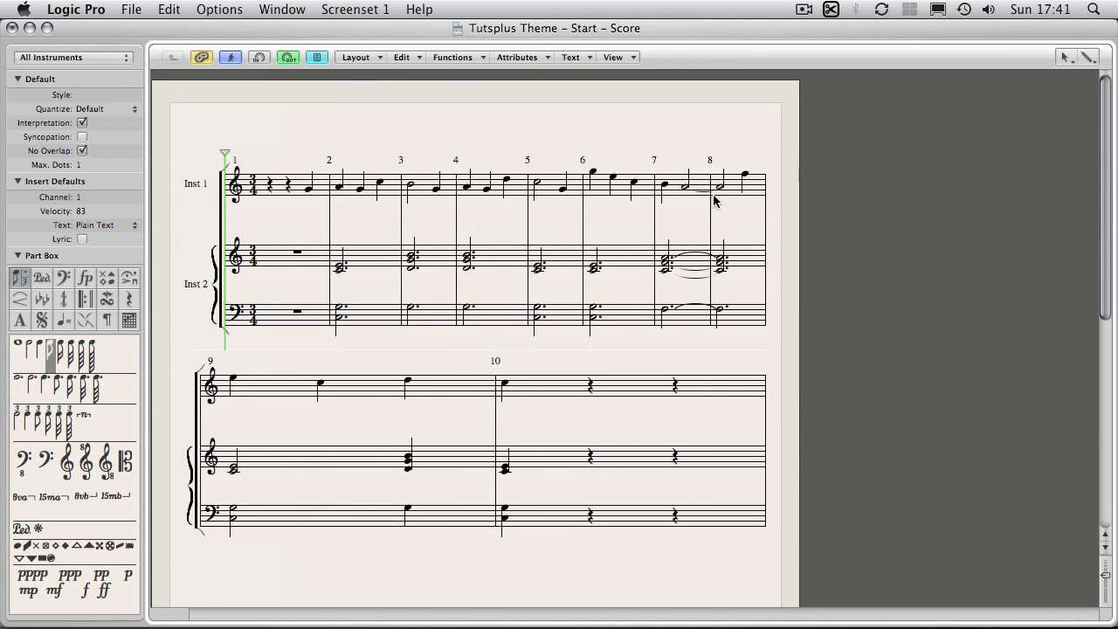
Step: Adjust the Score window and look through its Layout menu options
left_click(862, 199)
left_click_drag(1105, 169, 1051, 116)
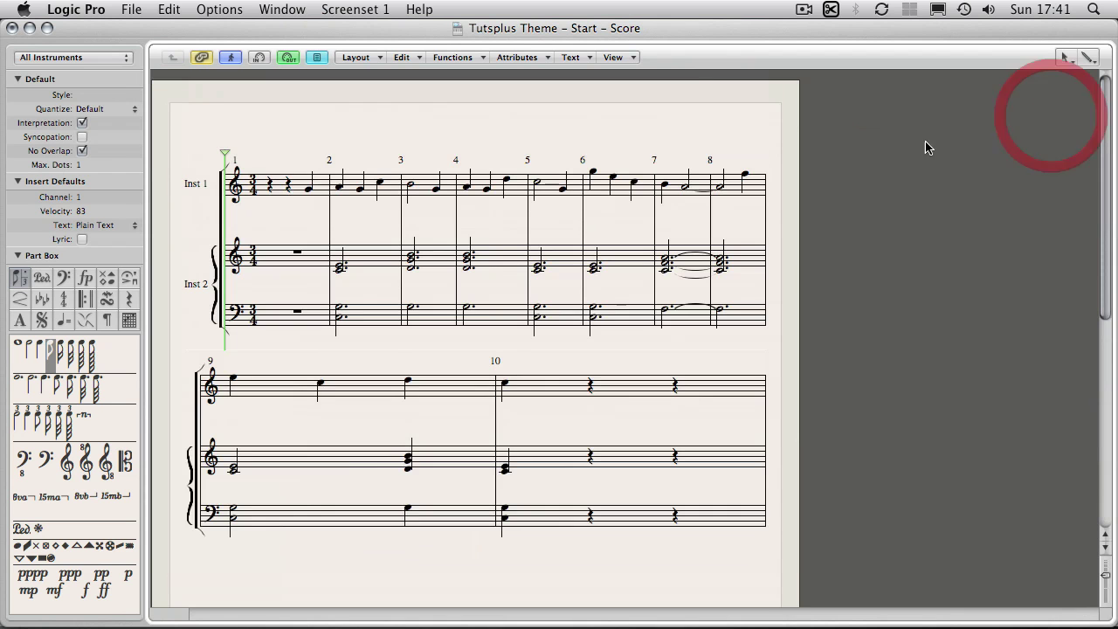
left_click(914, 137)
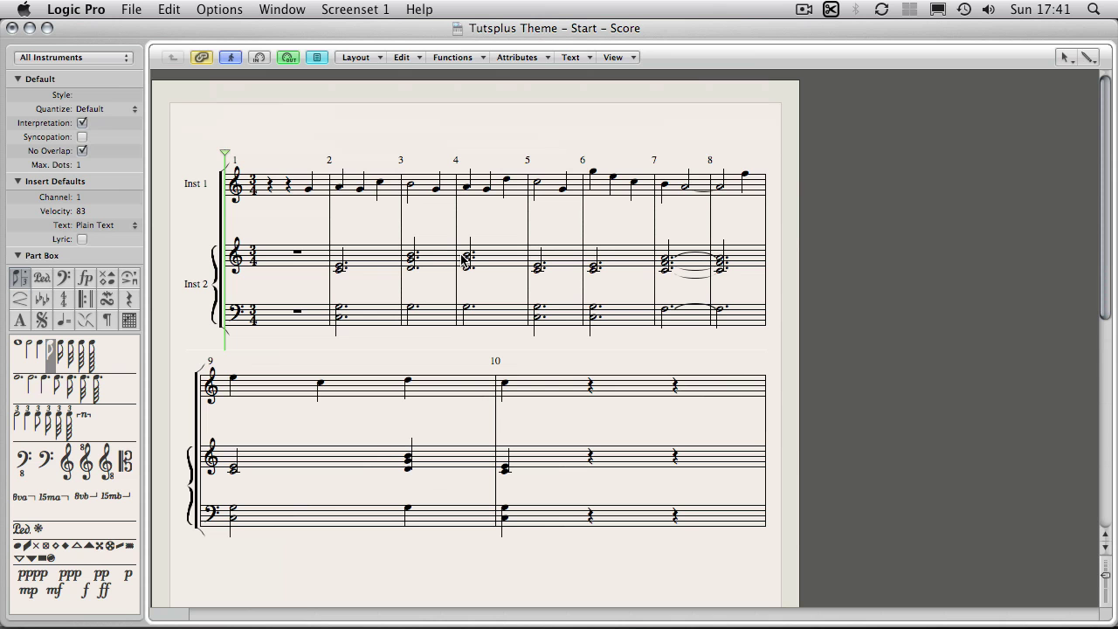
left_click(485, 139)
left_click(361, 59)
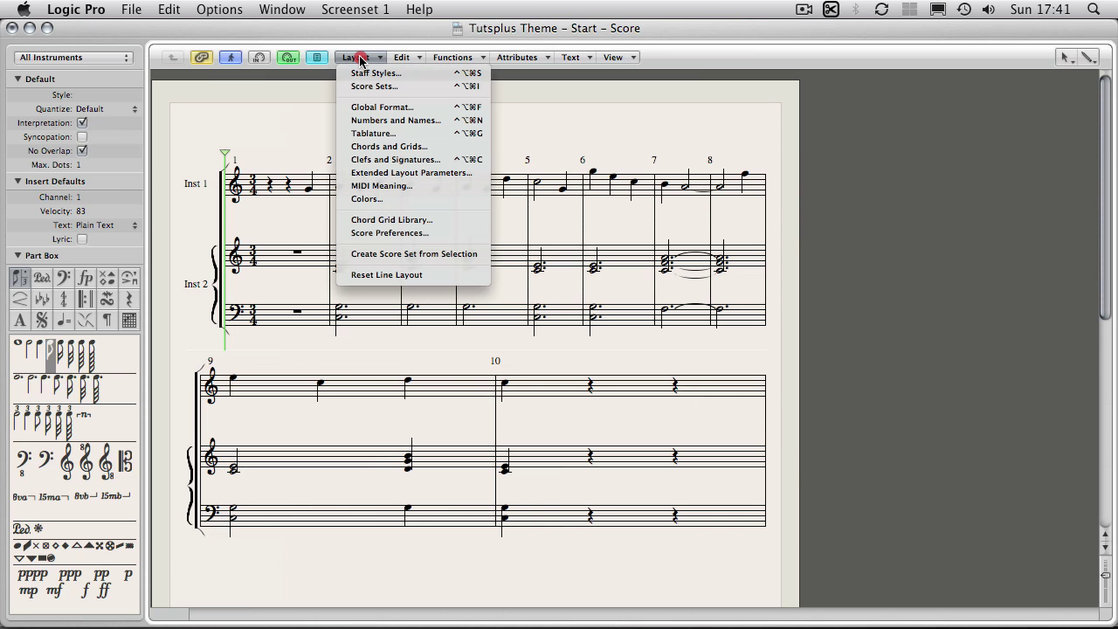
left_click(391, 101)
left_click(380, 186)
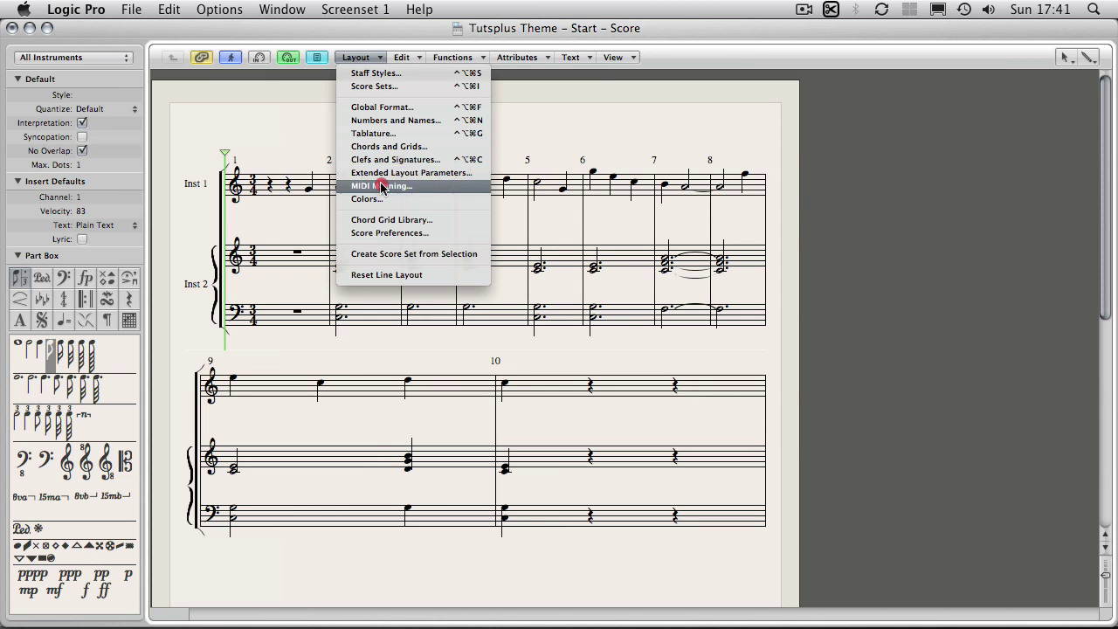
left_click(284, 128)
Step: Open File > Project Settings > Score to reach the Global layout settings
left_click(132, 10)
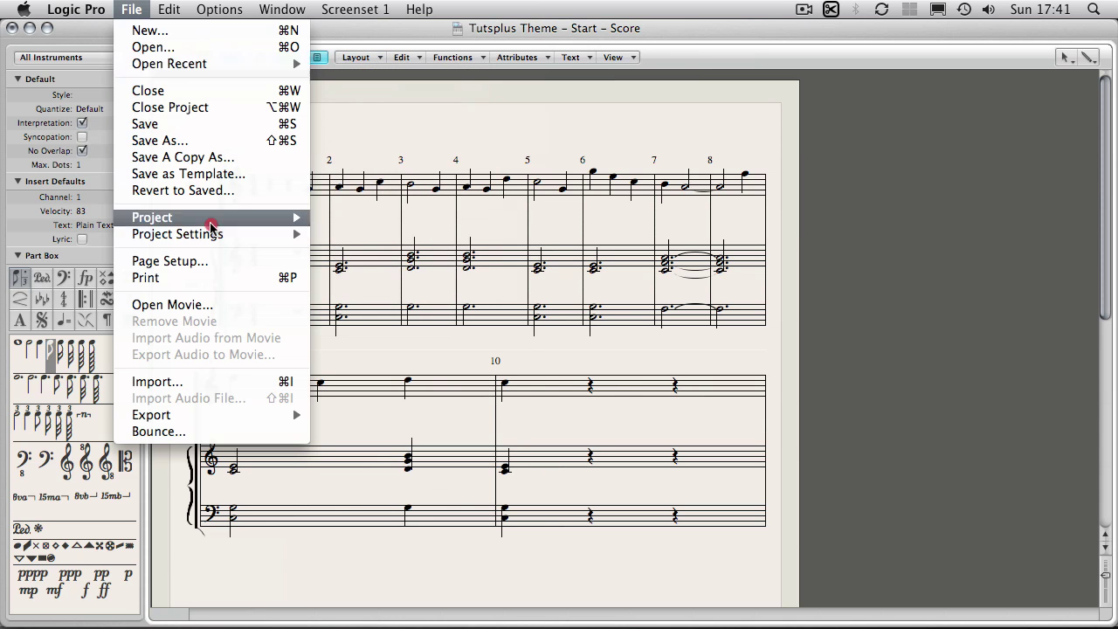
mouse_move(214, 241)
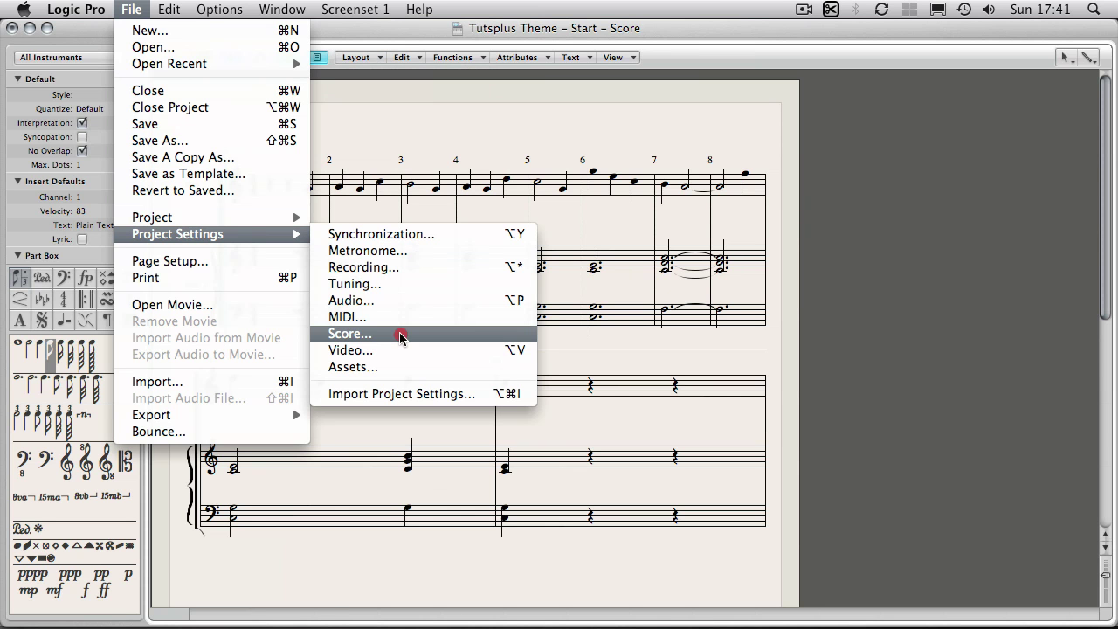
left_click(354, 335)
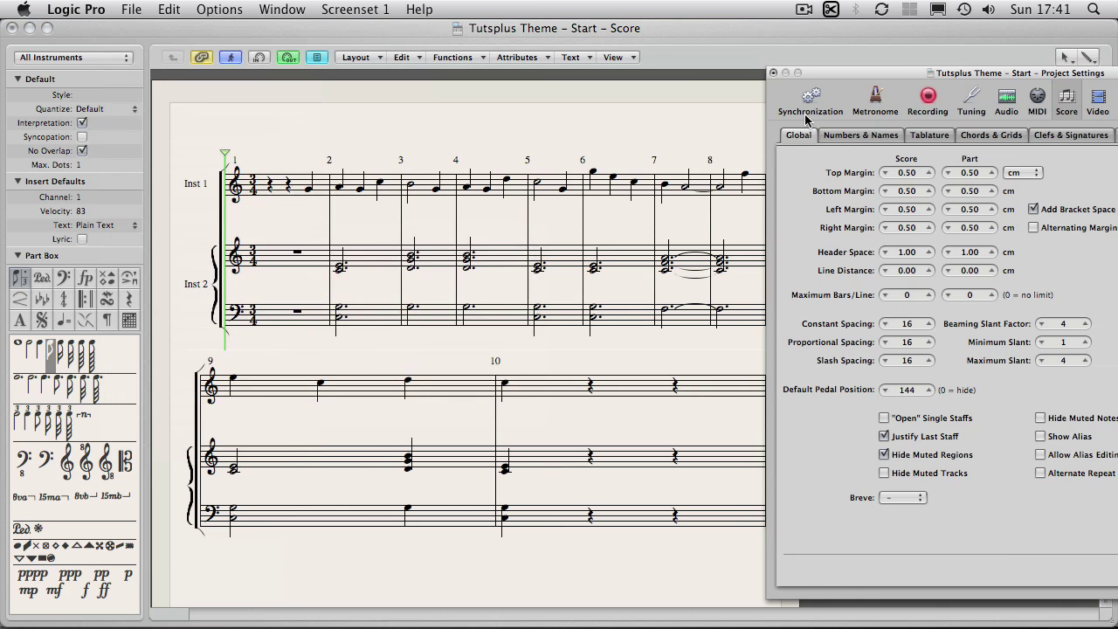
left_click_drag(799, 71, 629, 58)
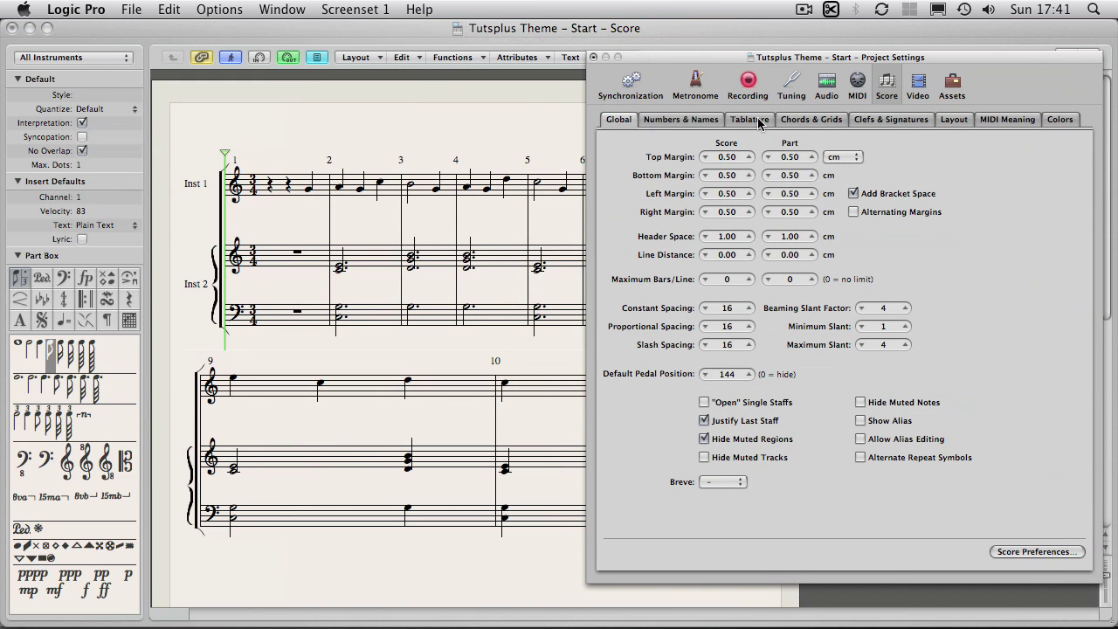
left_click(368, 55)
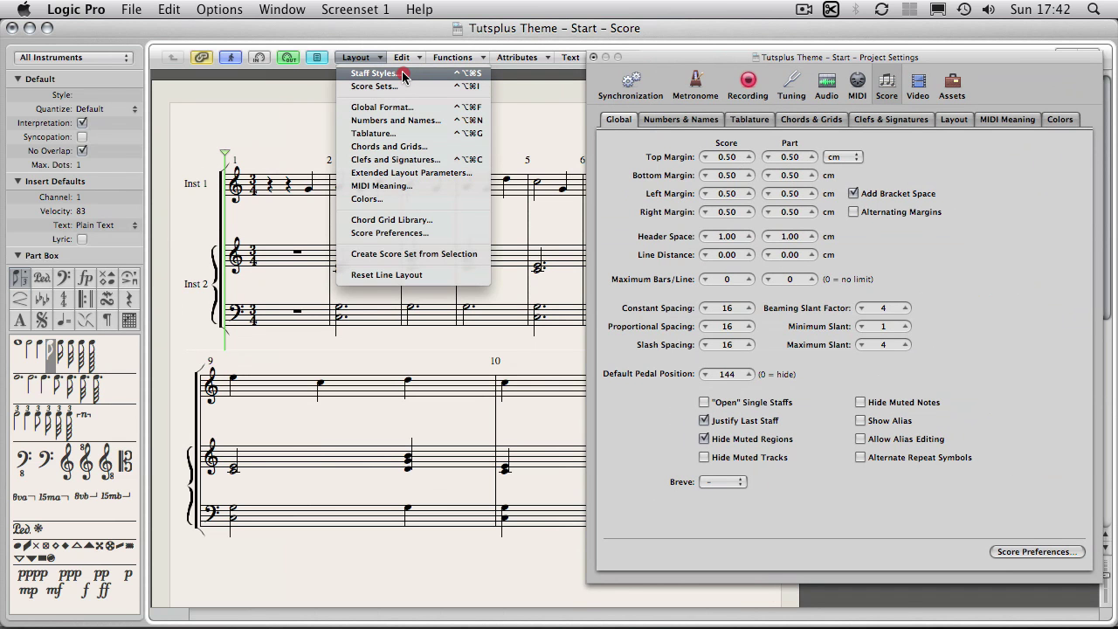
left_click(297, 147)
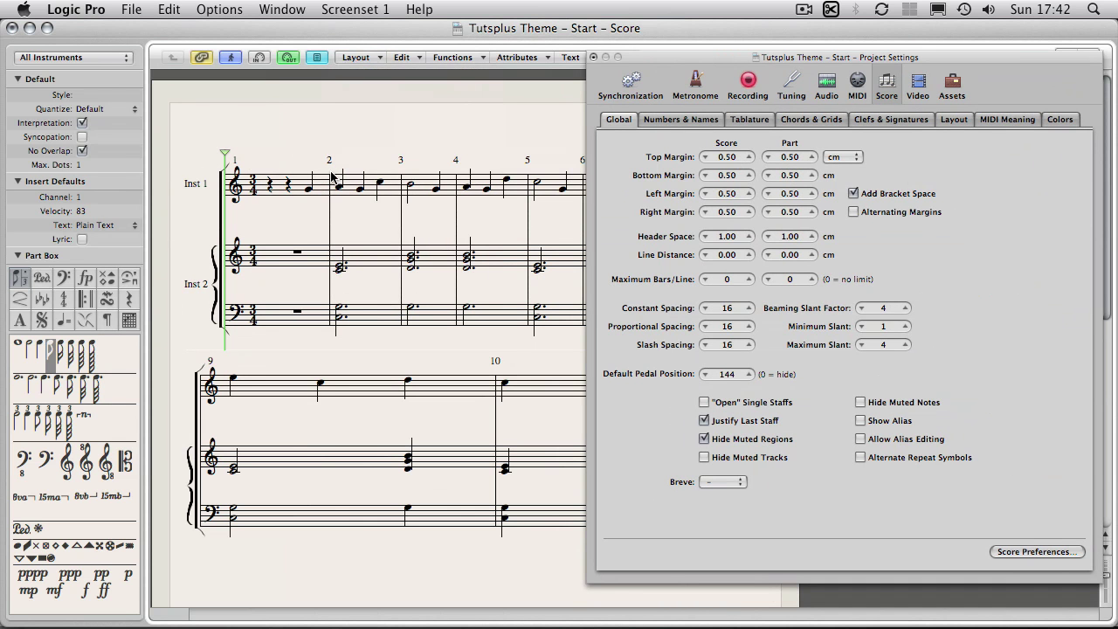
left_click(648, 57)
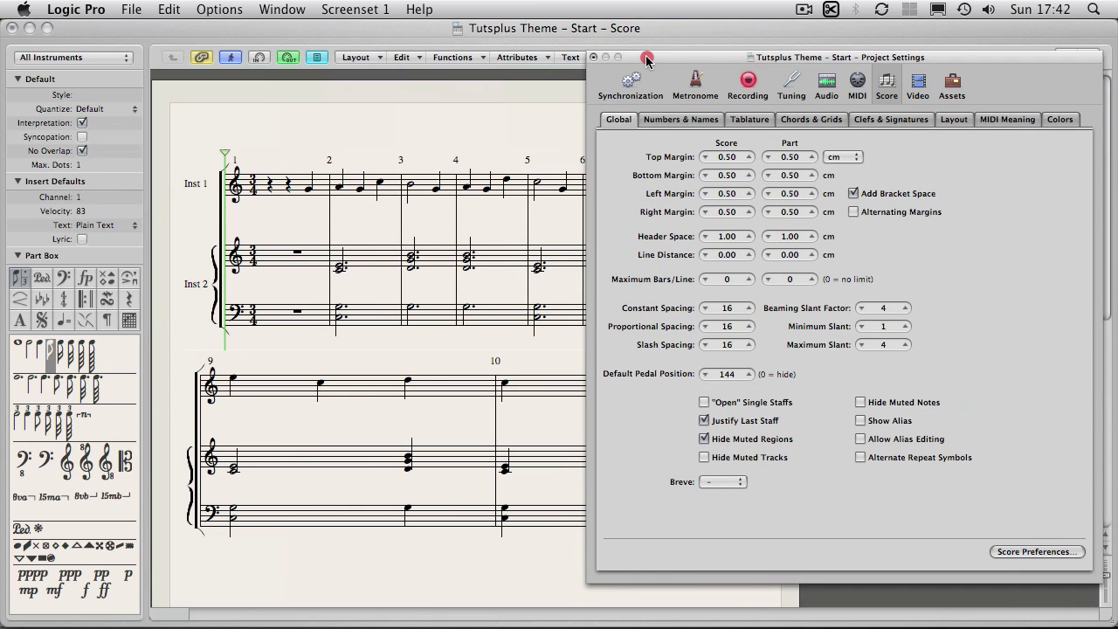
left_click_drag(648, 58, 659, 57)
left_click(659, 57)
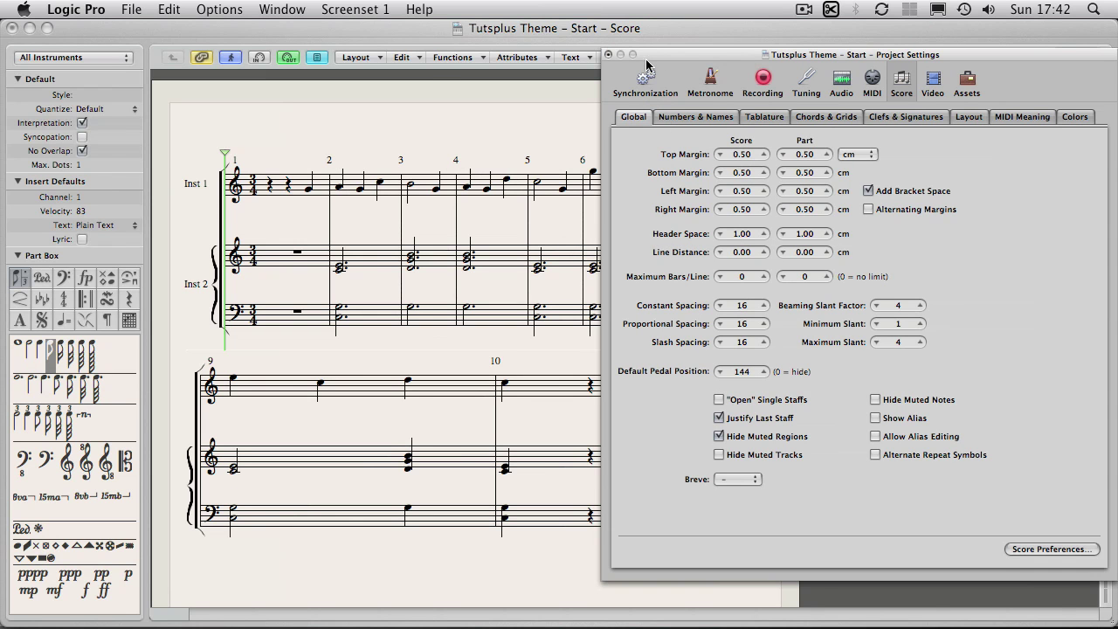
left_click_drag(647, 58, 729, 40)
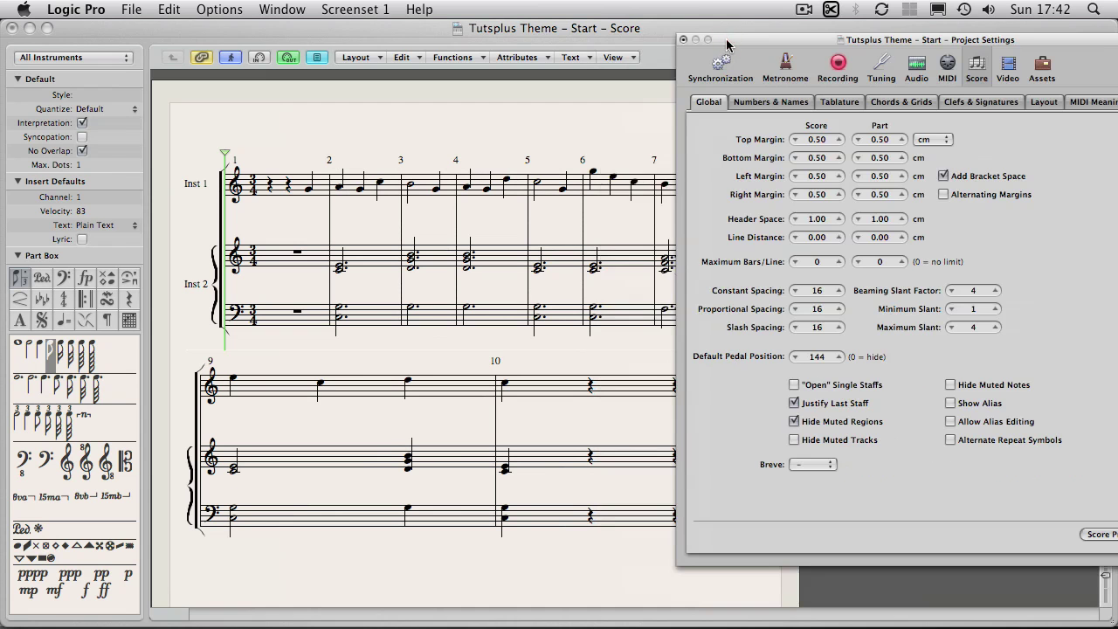
Step: Turn on Show Margins under the score's Page Display Options
left_click(612, 58)
mouse_move(629, 108)
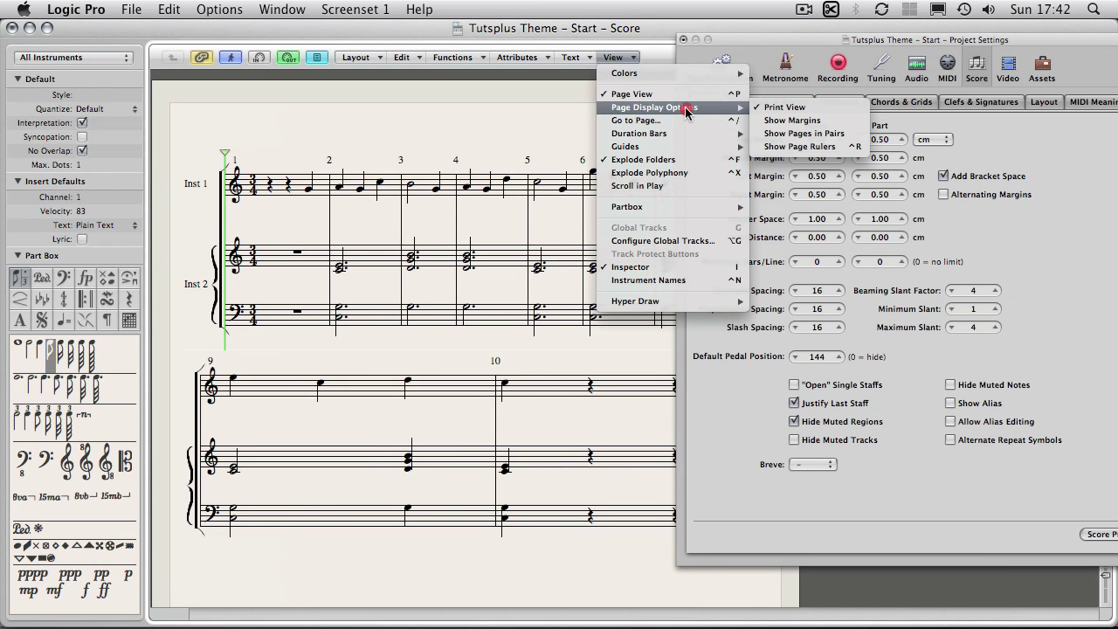
left_click(793, 123)
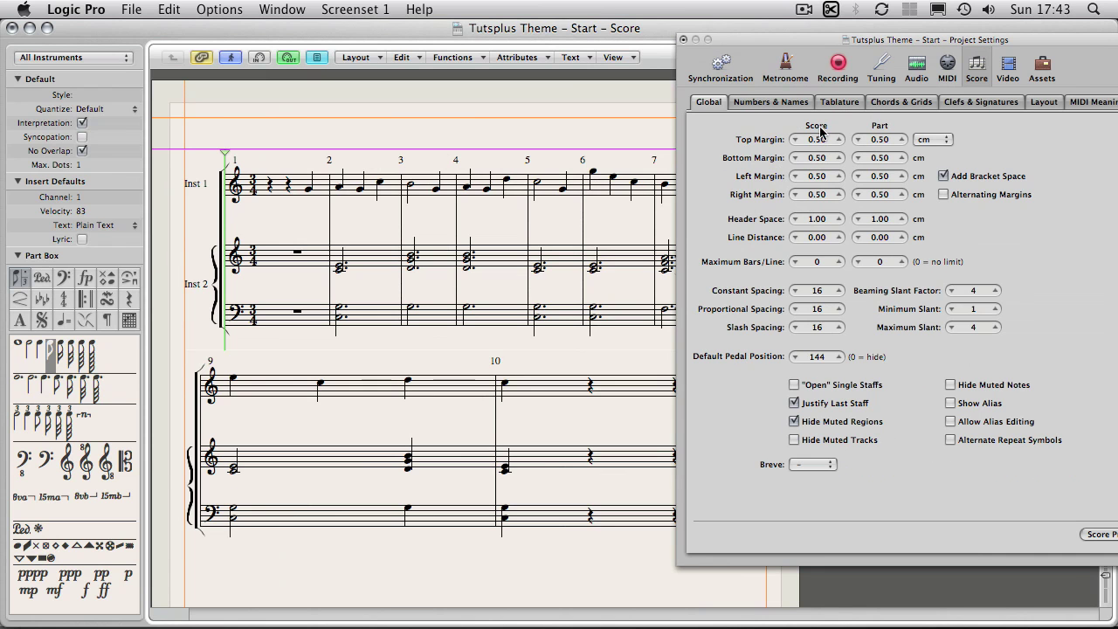
Step: Set the Score Header Space to exactly 3 cm, replacing the trial values 2.00–2.55
left_click(839, 218)
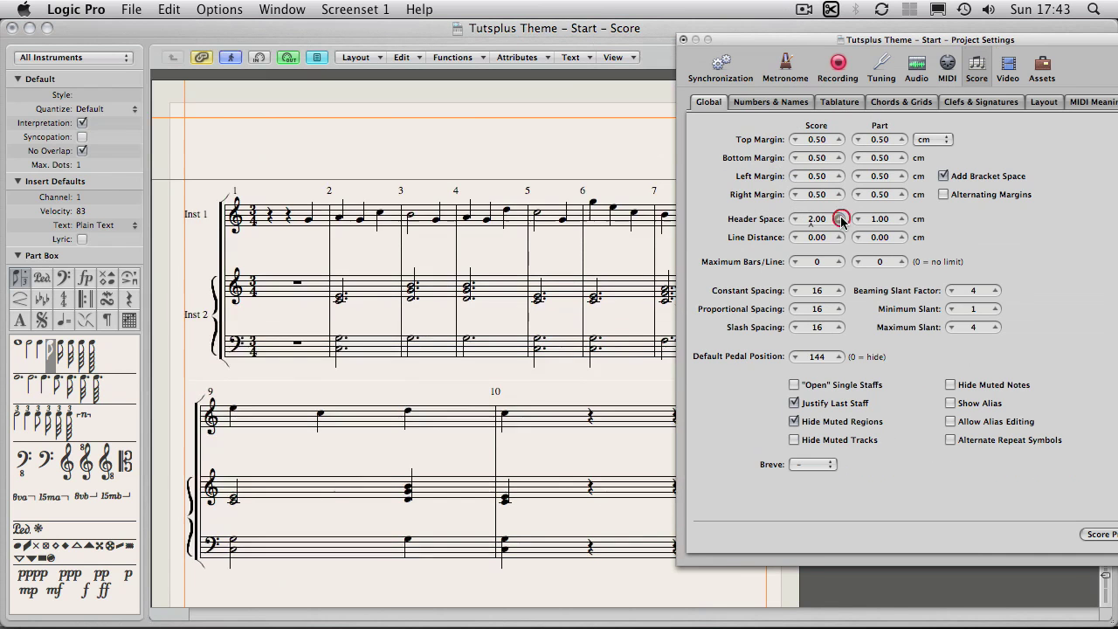
left_click(839, 218)
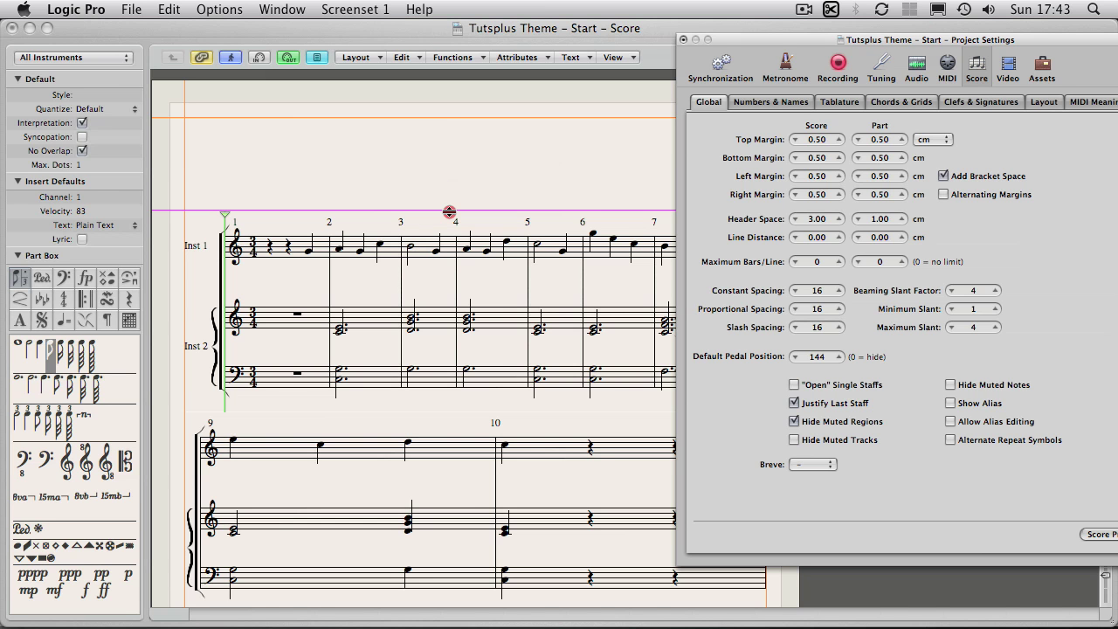
left_click_drag(449, 210, 449, 195)
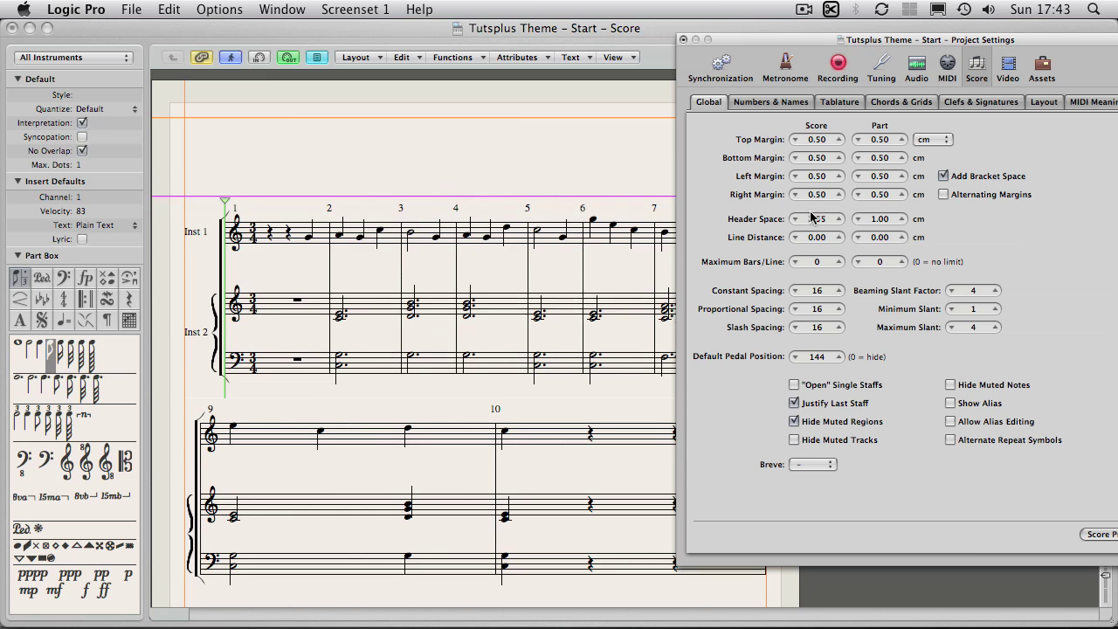
left_click(840, 219)
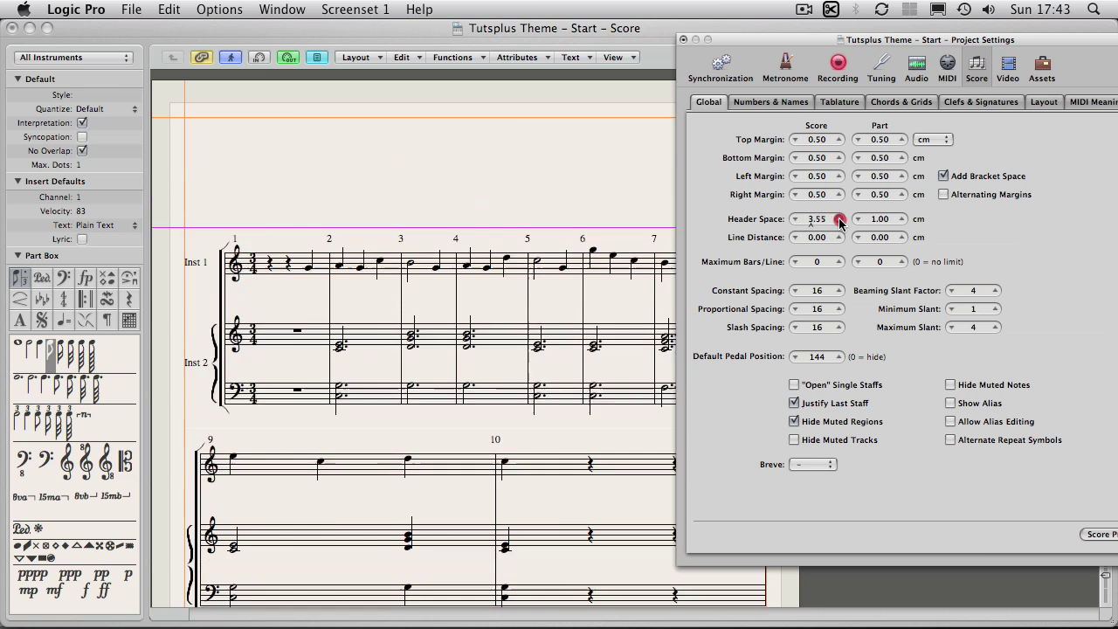
left_click(795, 218)
double_click(819, 221)
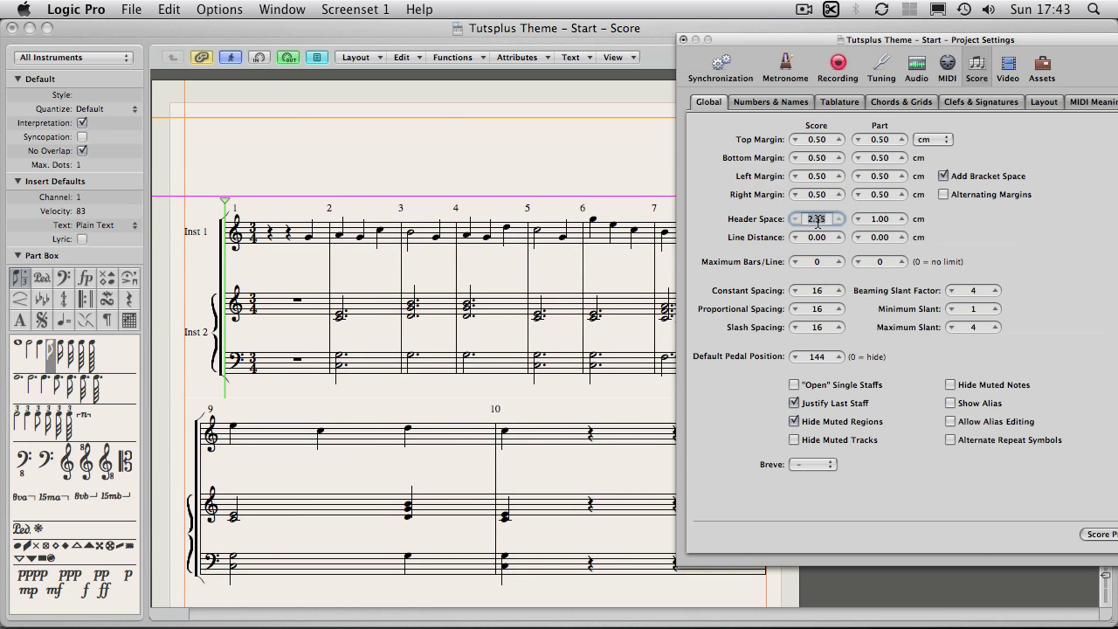
type("3")
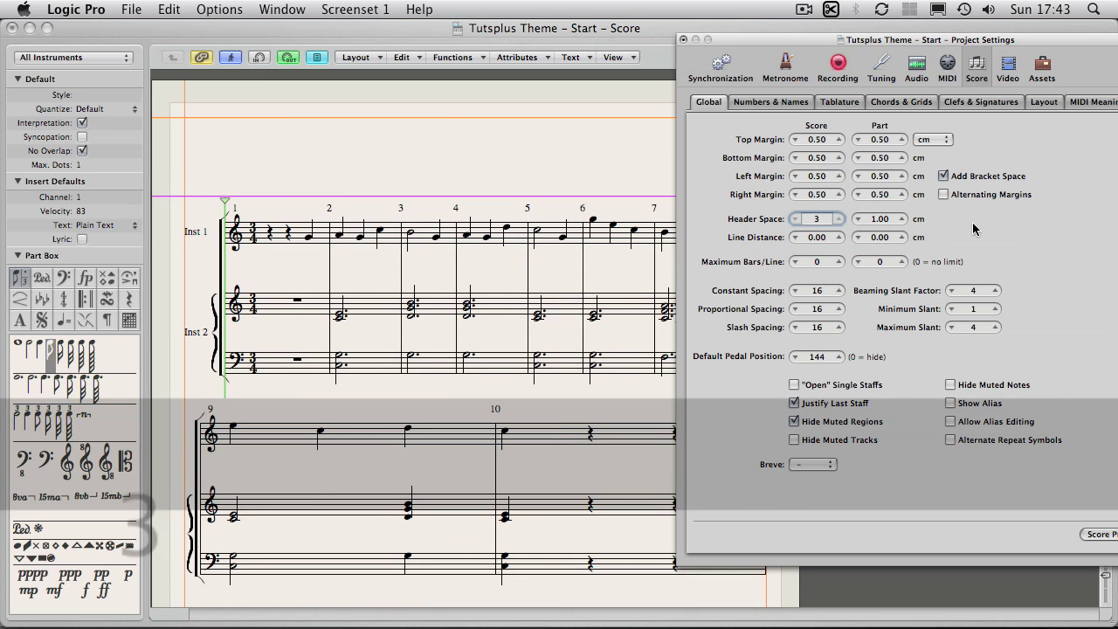
key("Return")
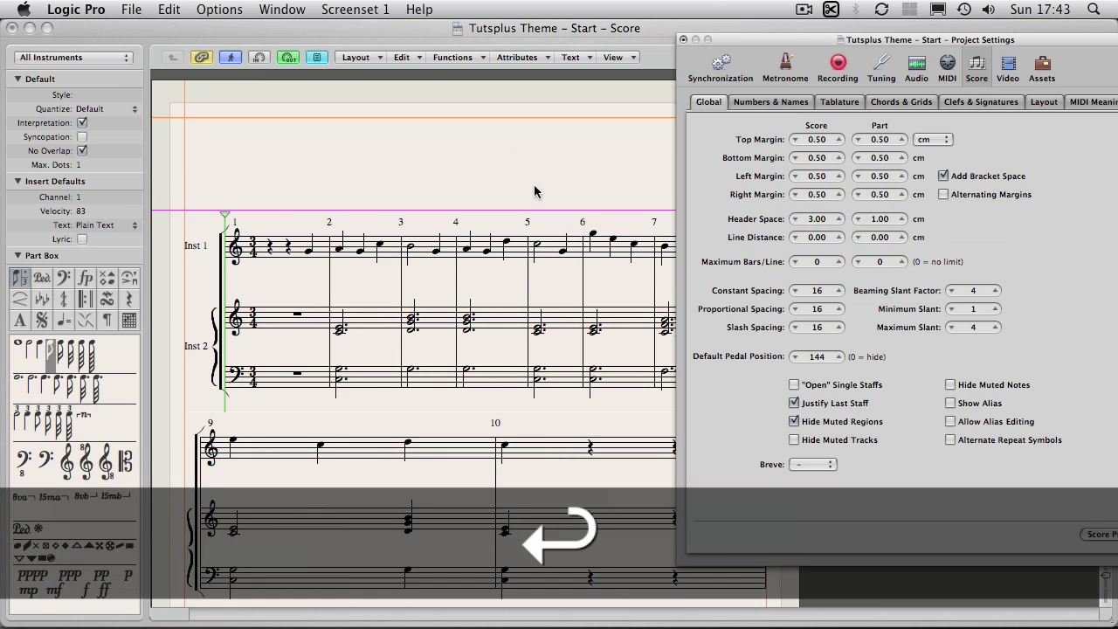
left_click(515, 251)
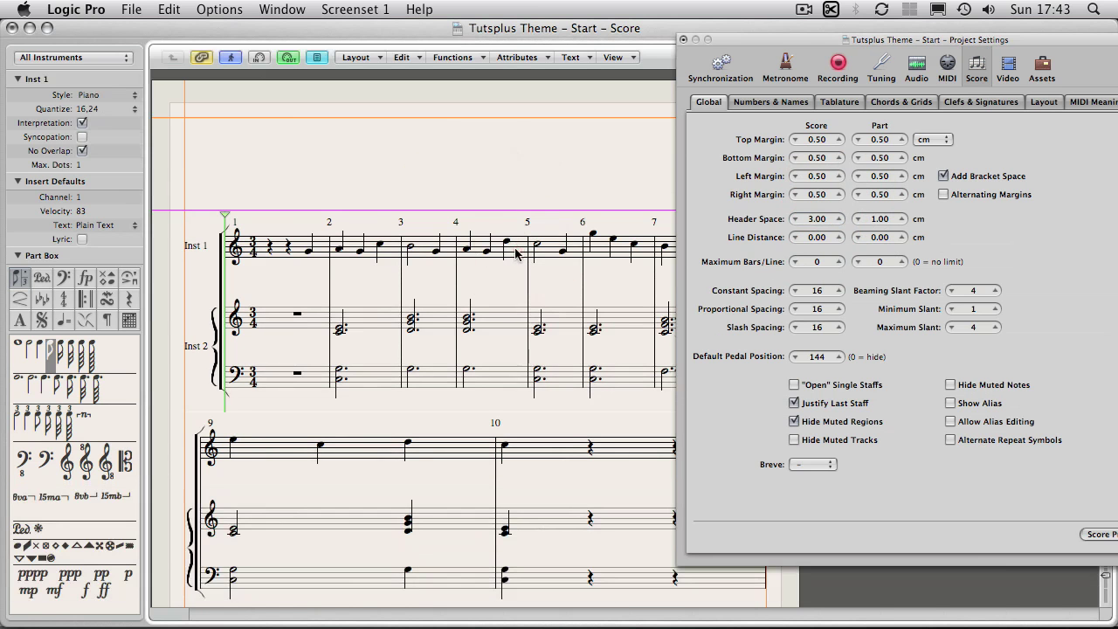
Step: Set Header Space Part to 3.00 cm from the Inst 1 part view, then return to the full score
left_click(516, 252)
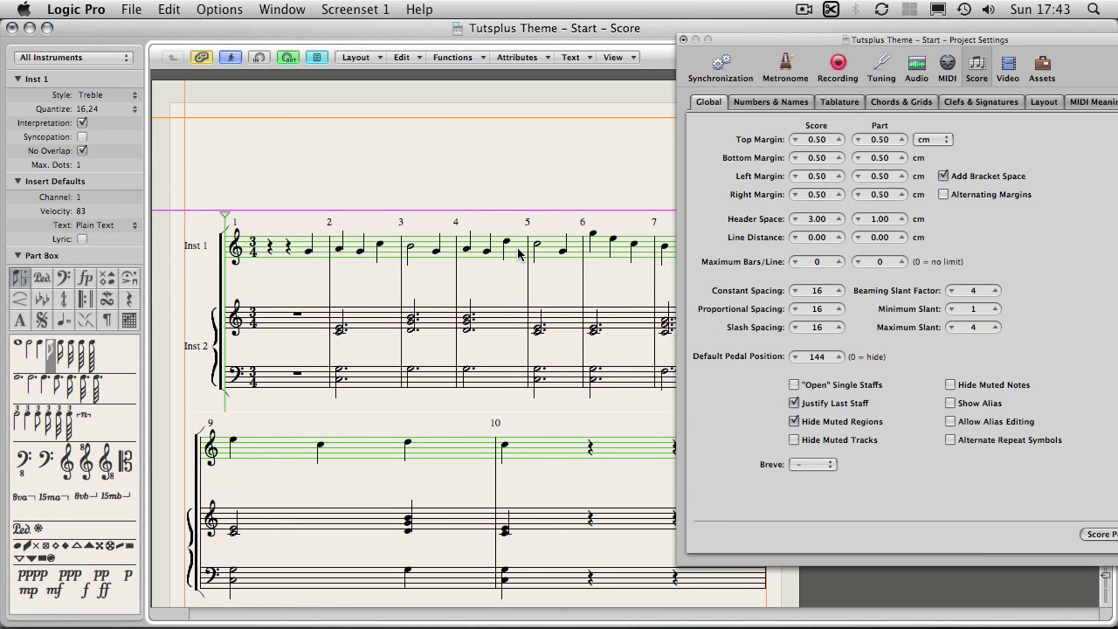
double_click(518, 250)
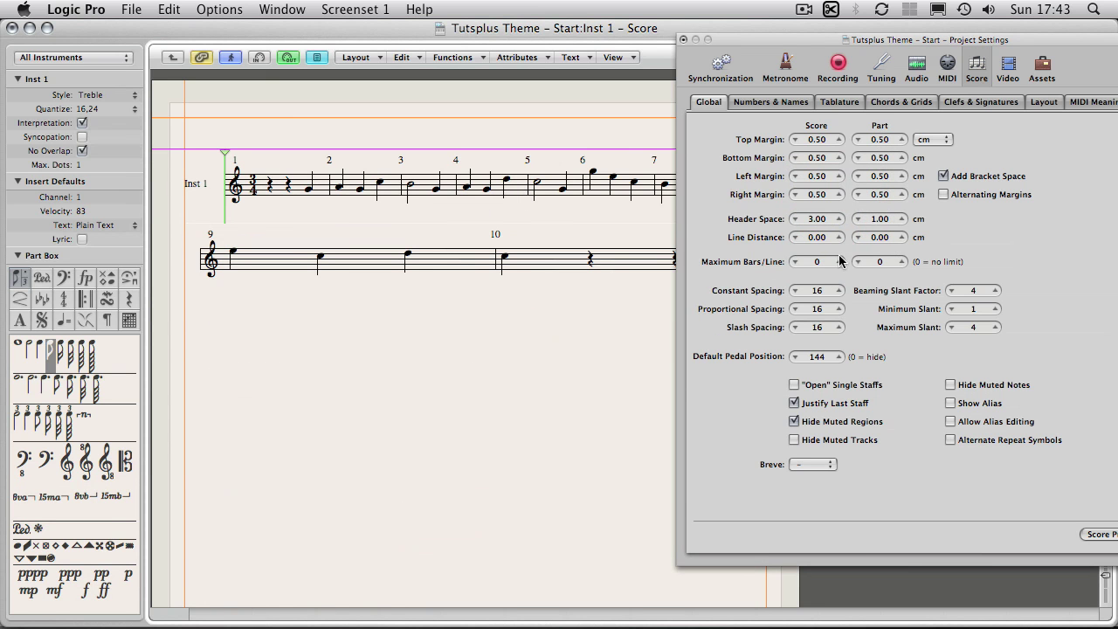
double_click(900, 220)
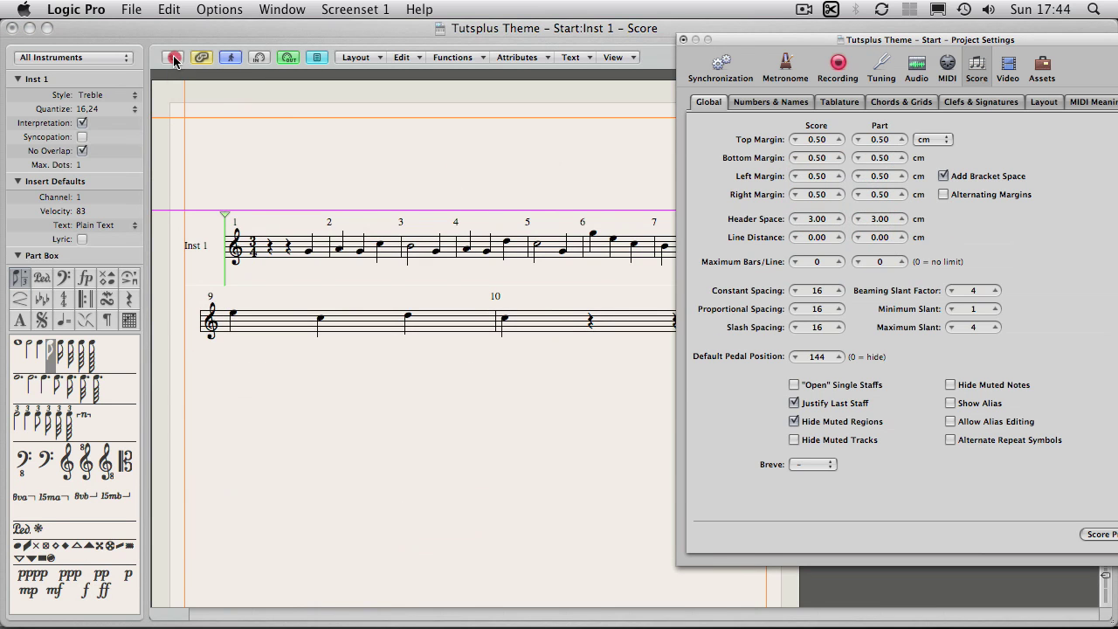
left_click(175, 57)
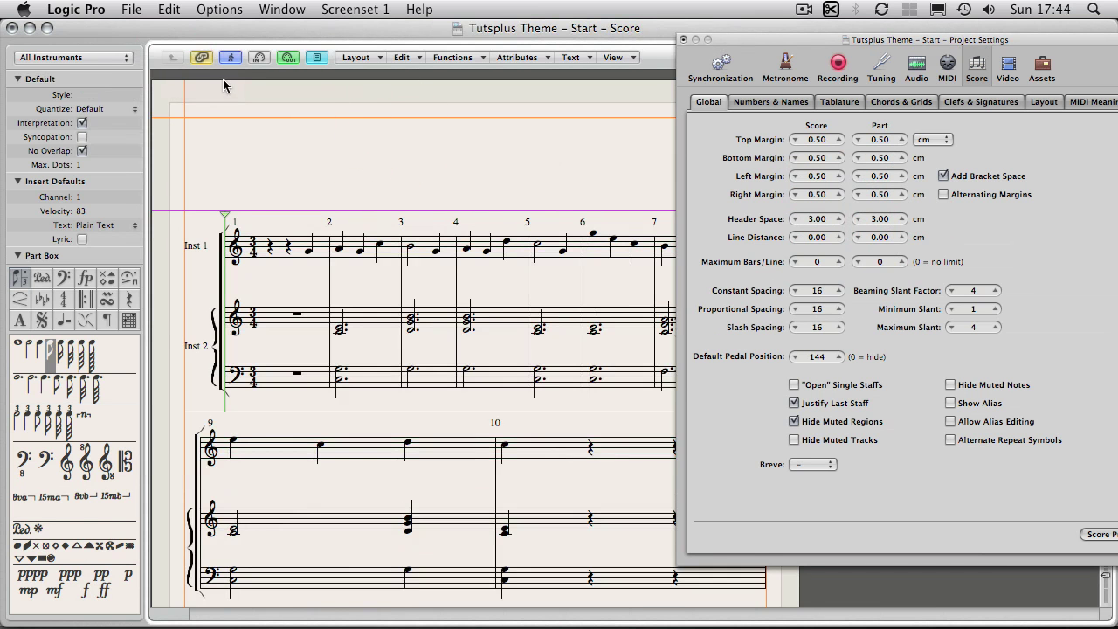
left_click(398, 246)
double_click(397, 246)
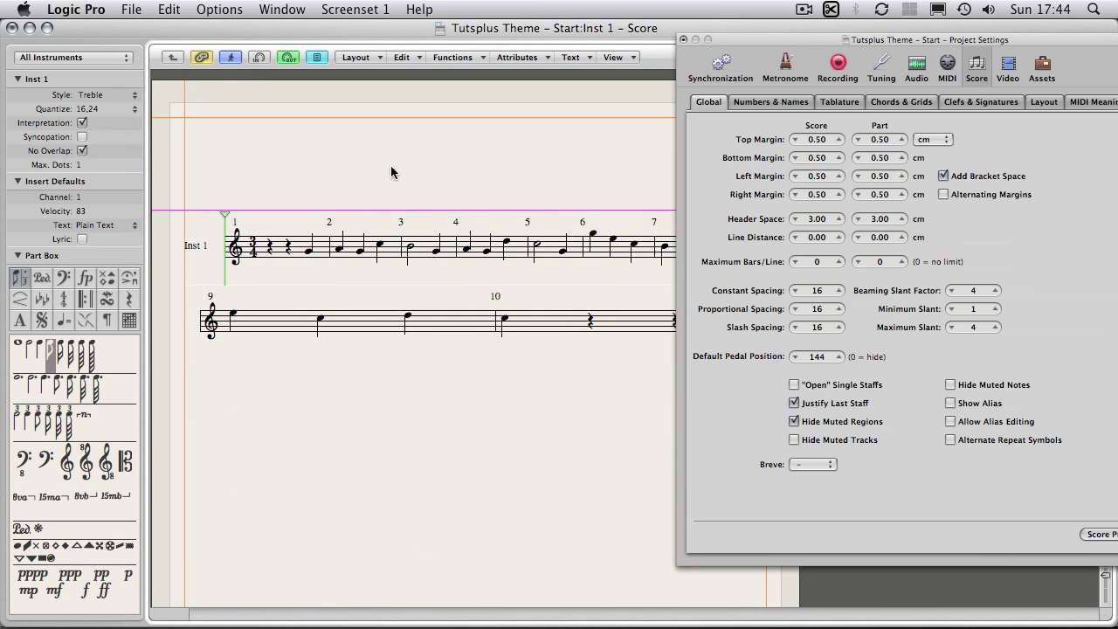
left_click(172, 57)
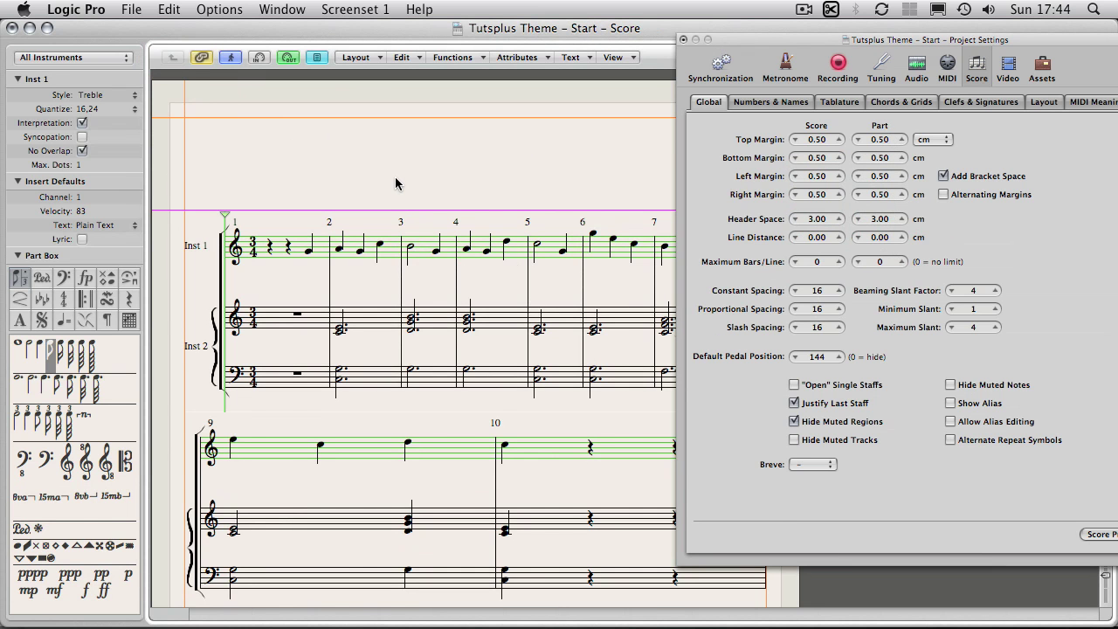
left_click(880, 176)
left_click(606, 141)
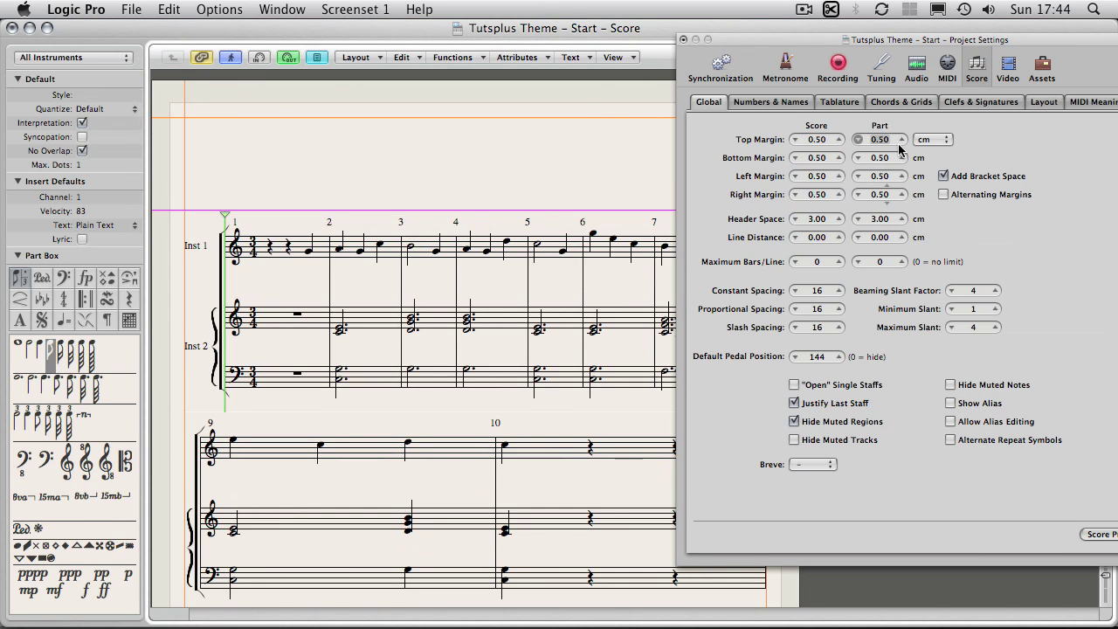
left_click(987, 243)
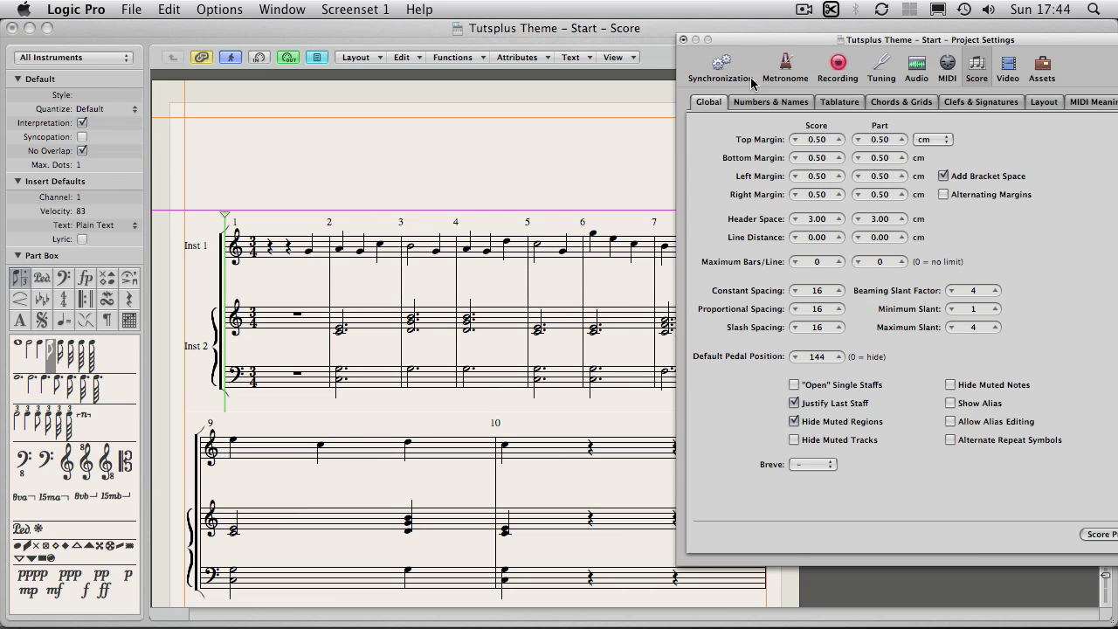
left_click_drag(737, 43, 795, 41)
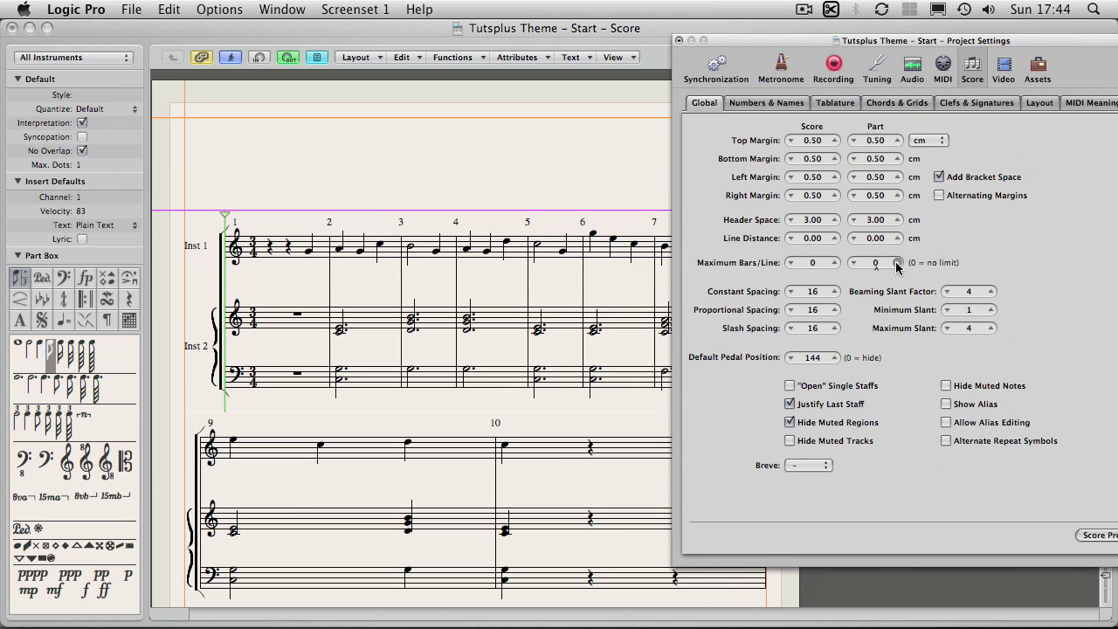
left_click(834, 262)
left_click(835, 263)
left_click(836, 264)
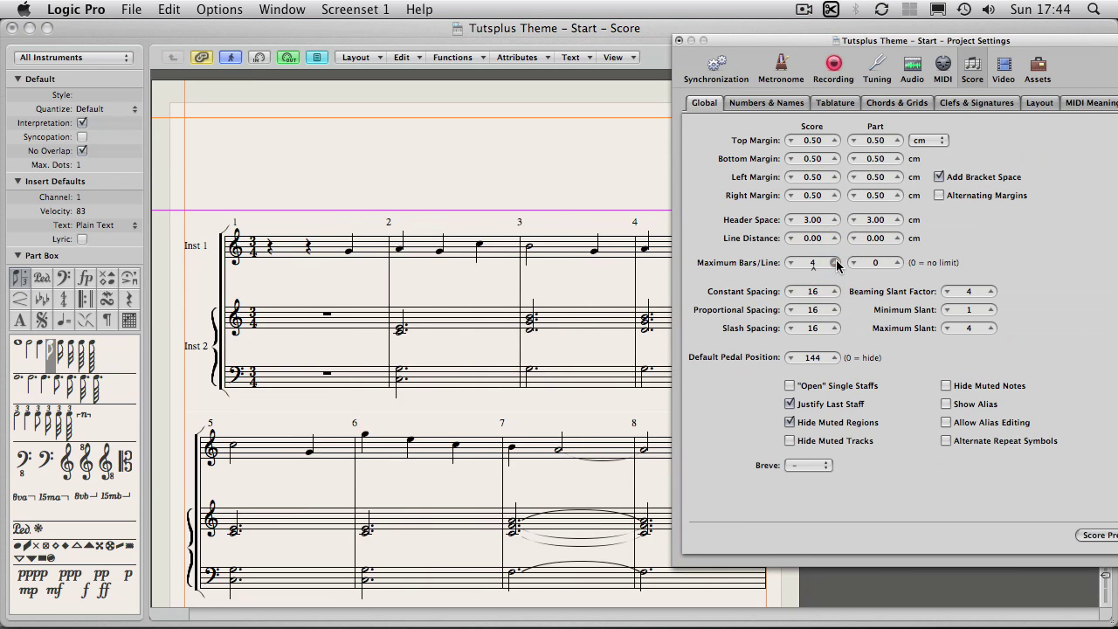
left_click_drag(747, 40, 692, 48)
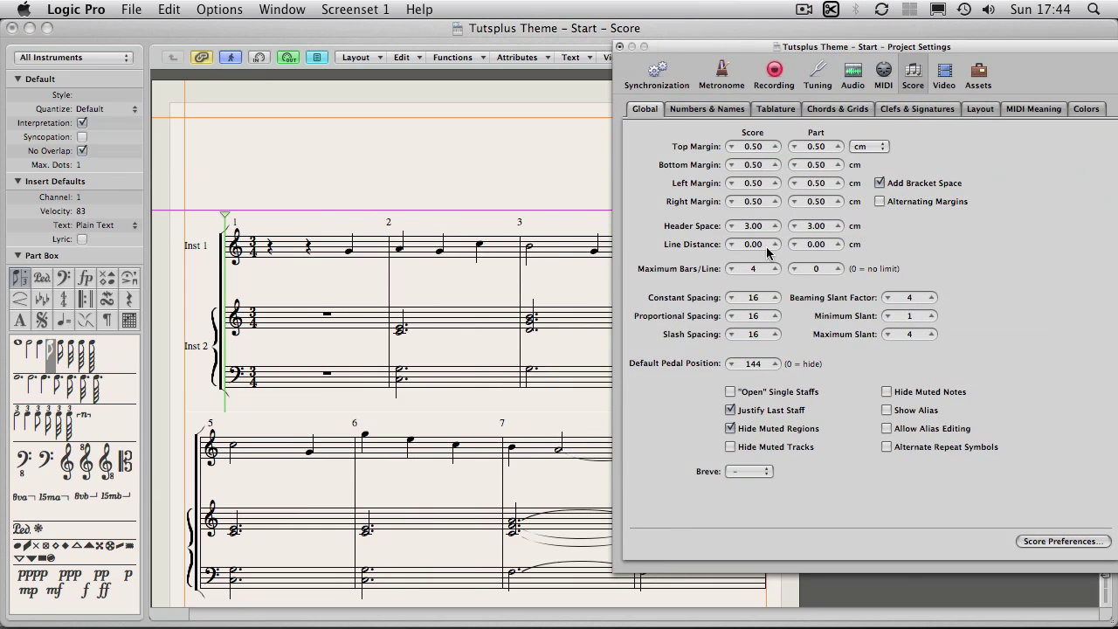
left_click(453, 244)
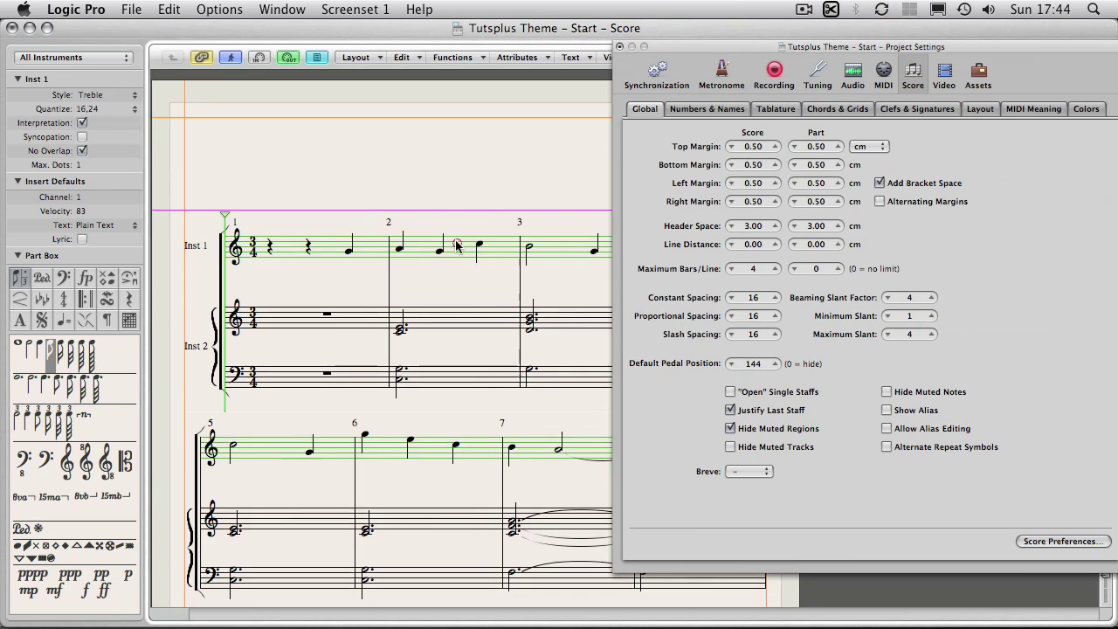
double_click(455, 246)
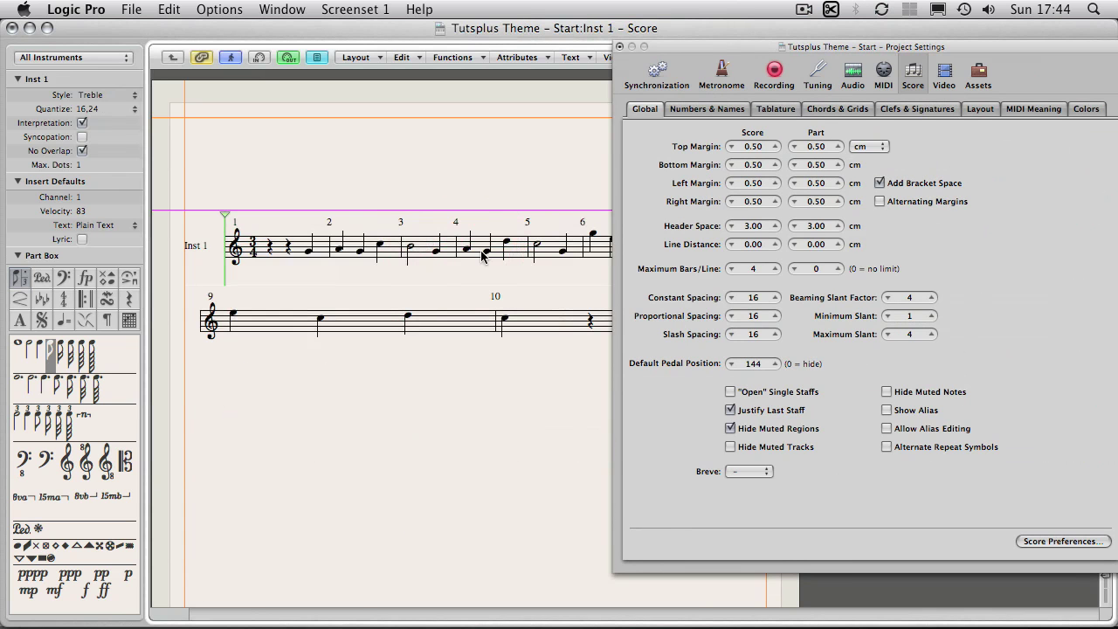
left_click_drag(664, 52, 726, 52)
left_click(898, 269)
left_click(898, 268)
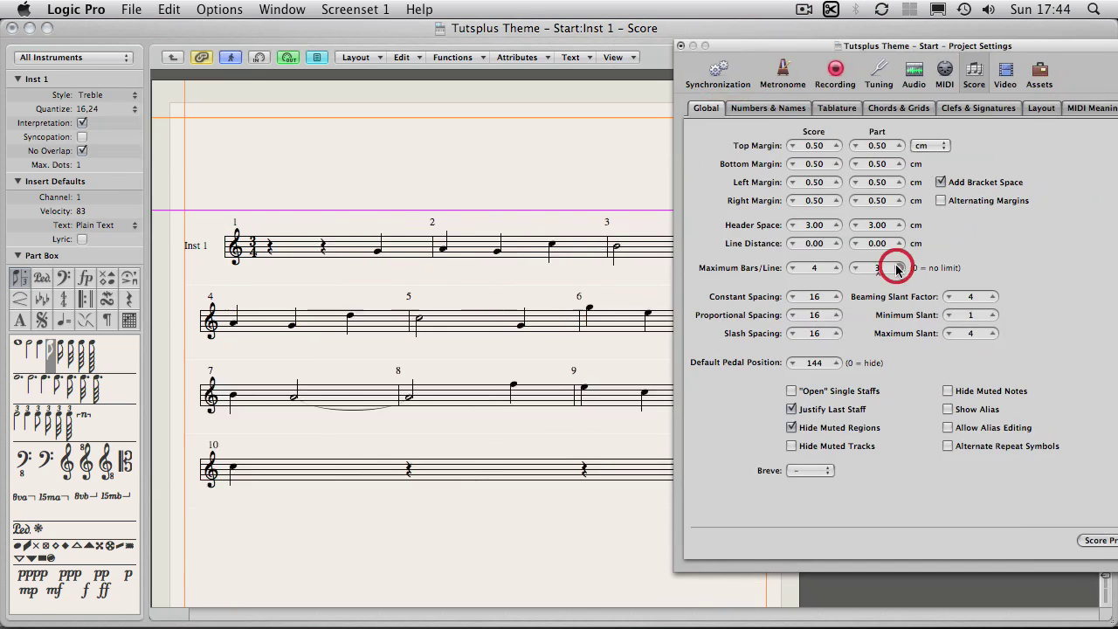
left_click(898, 268)
left_click(898, 268)
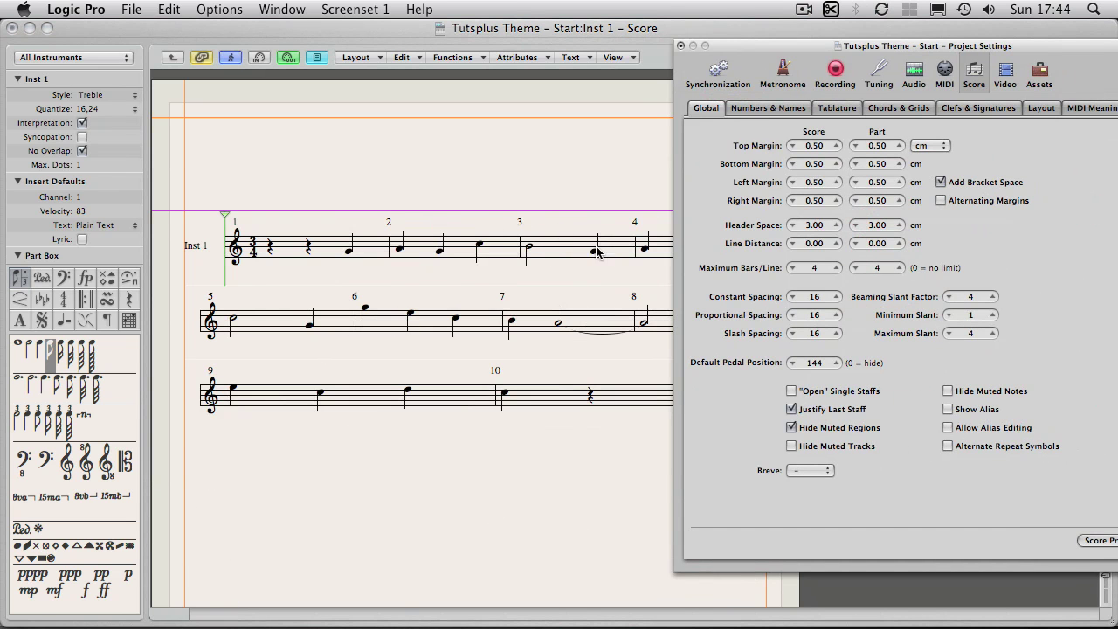
left_click(855, 268)
left_click(855, 268)
left_click(855, 268)
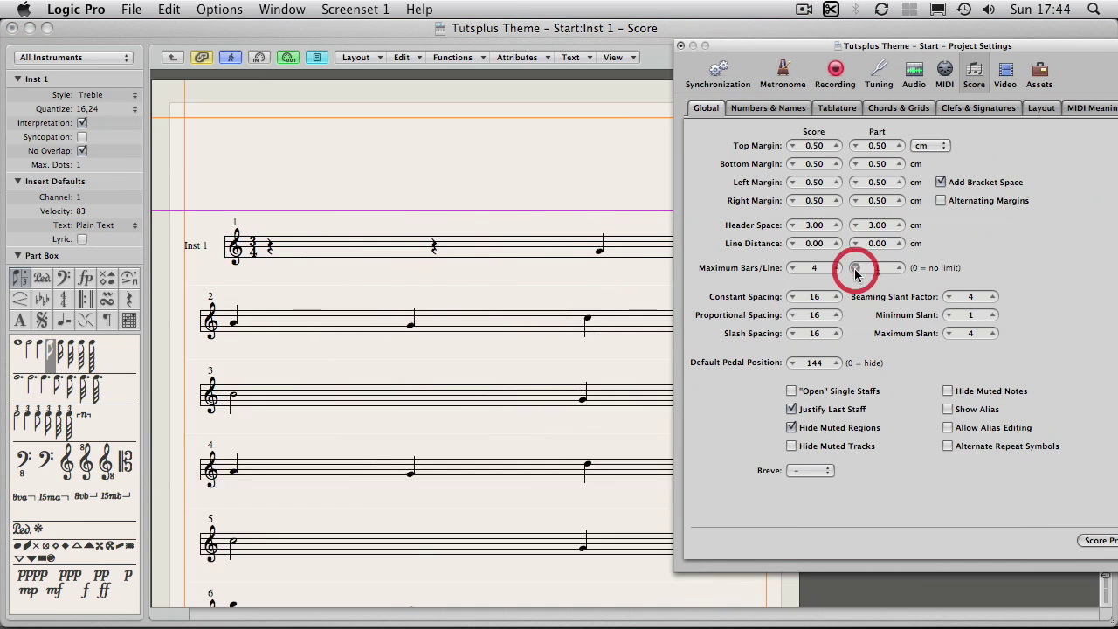
left_click(855, 268)
left_click(784, 269)
left_click(784, 269)
left_click(785, 269)
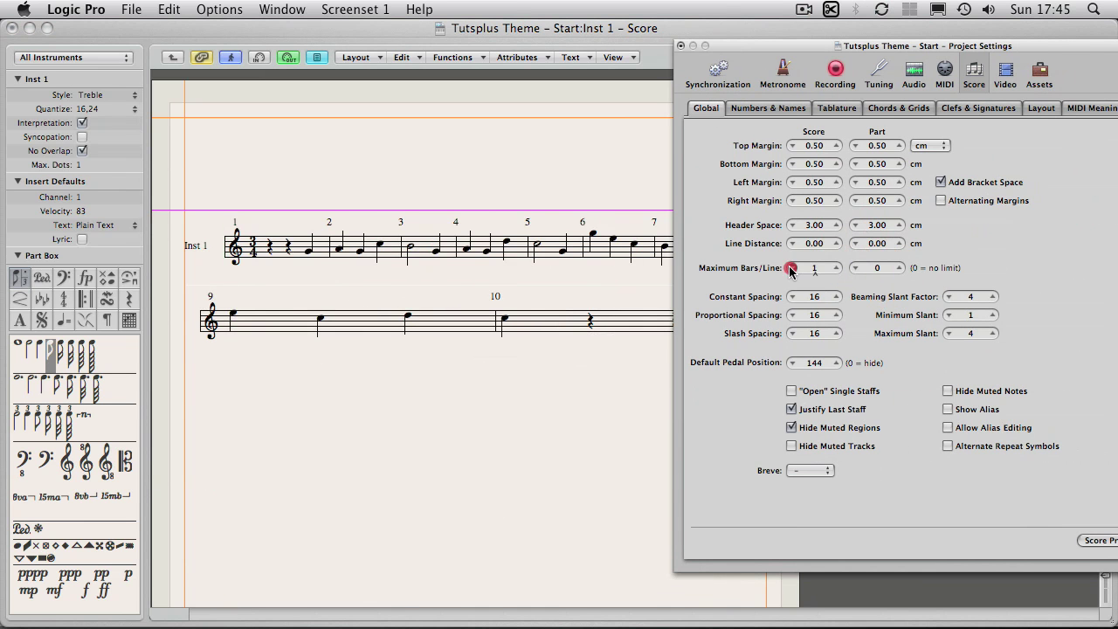
left_click(785, 269)
left_click(174, 58)
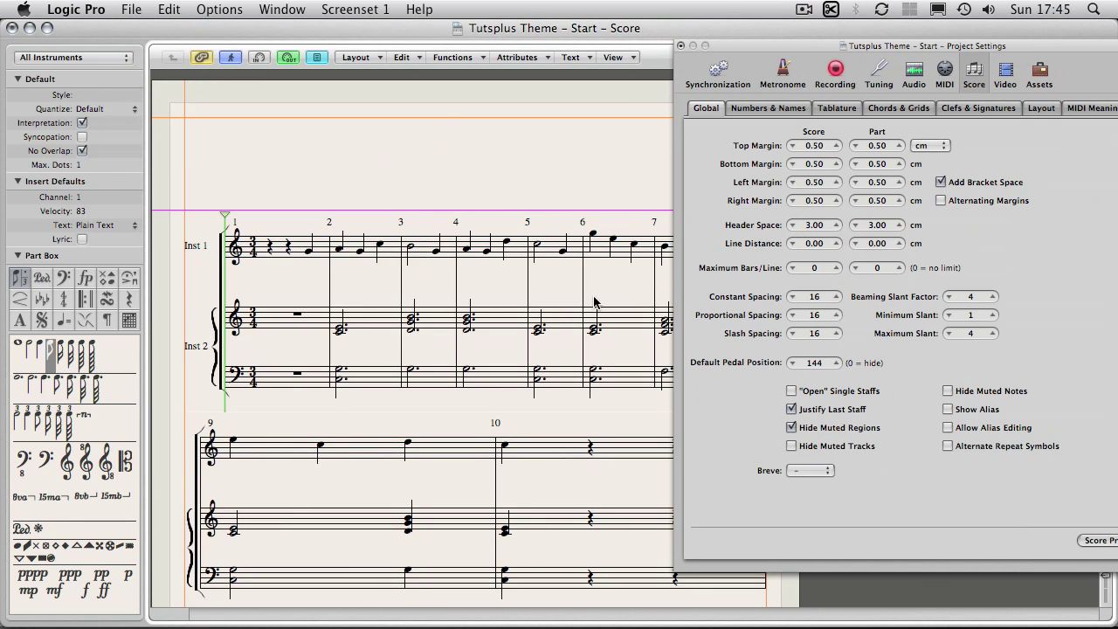
left_click_drag(729, 47, 886, 58)
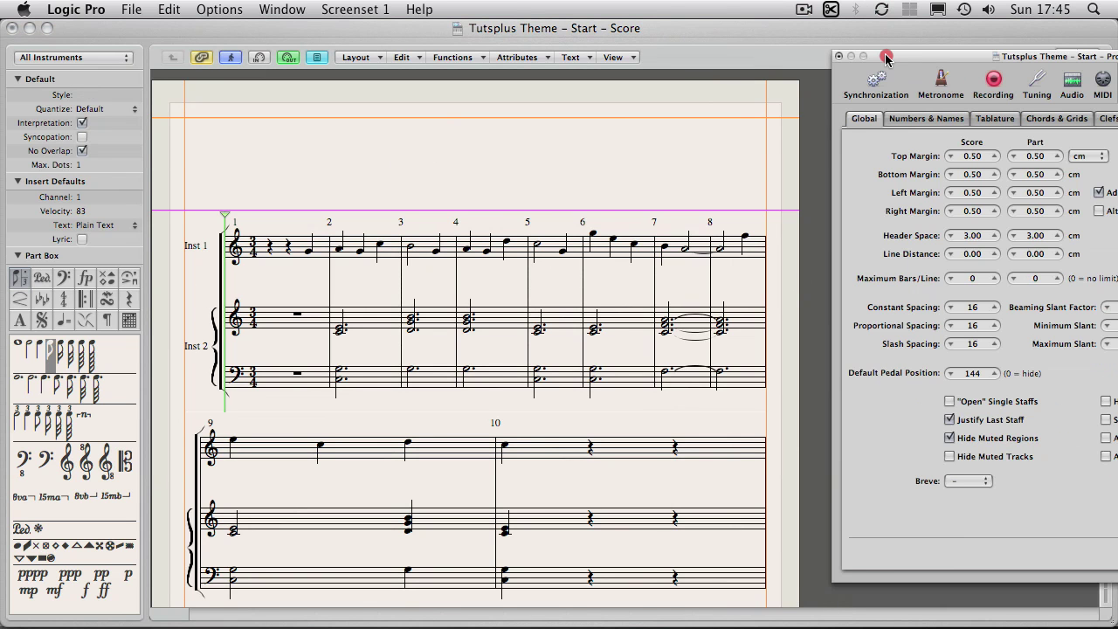
left_click_drag(886, 58, 665, 60)
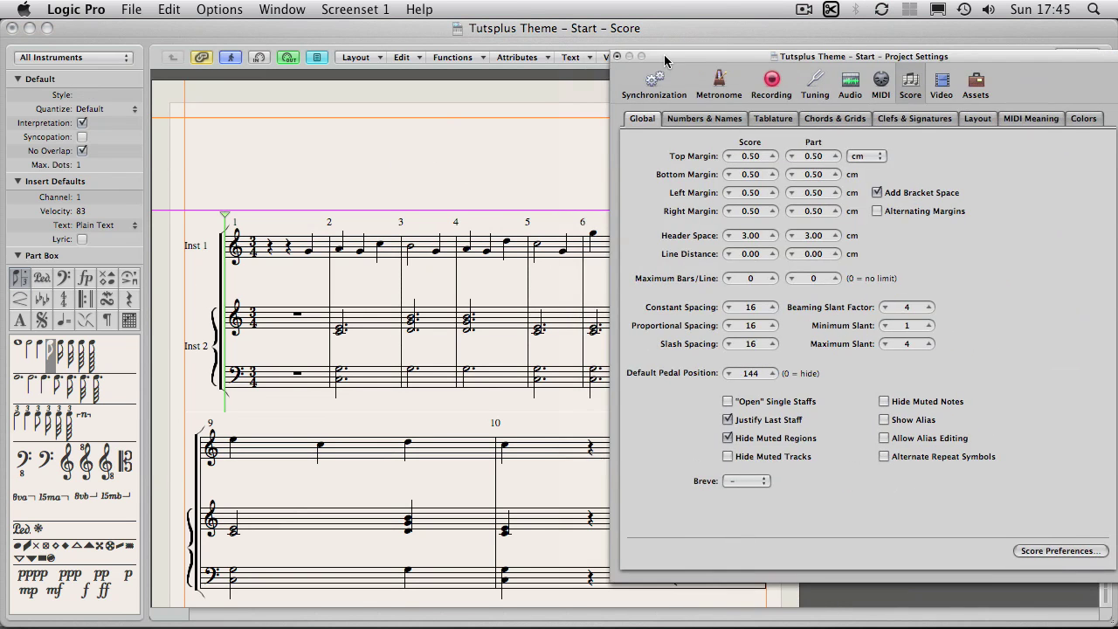
left_click(708, 122)
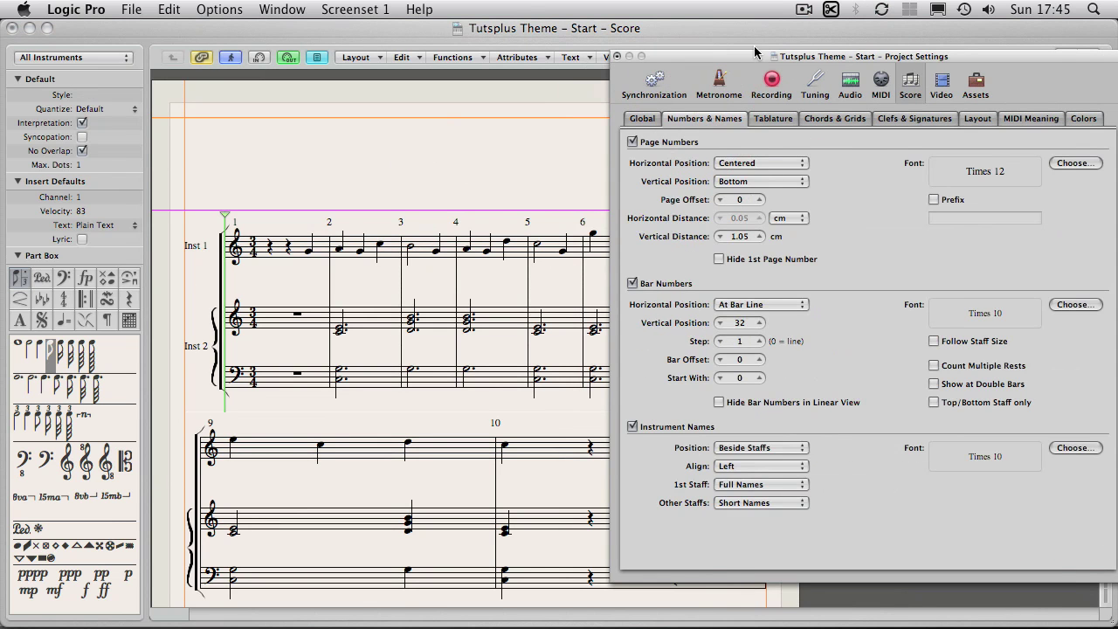
mouse_move(721, 57)
left_mouse_down()
mouse_move(732, 43)
mouse_move(696, 40)
mouse_move(714, 39)
left_mouse_up()
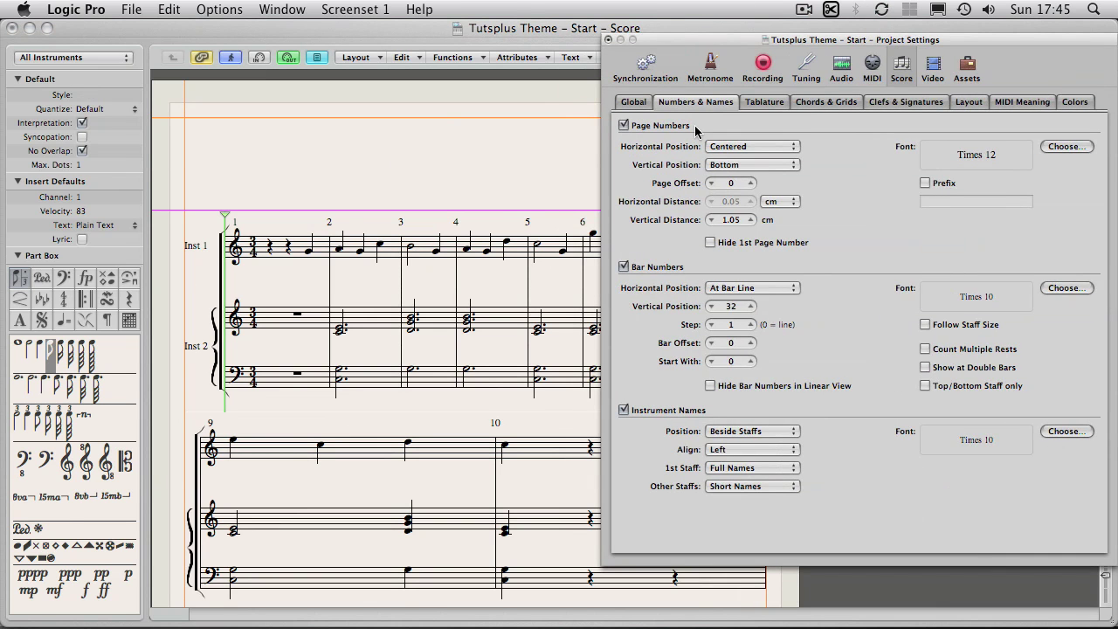
left_click_drag(679, 40, 786, 48)
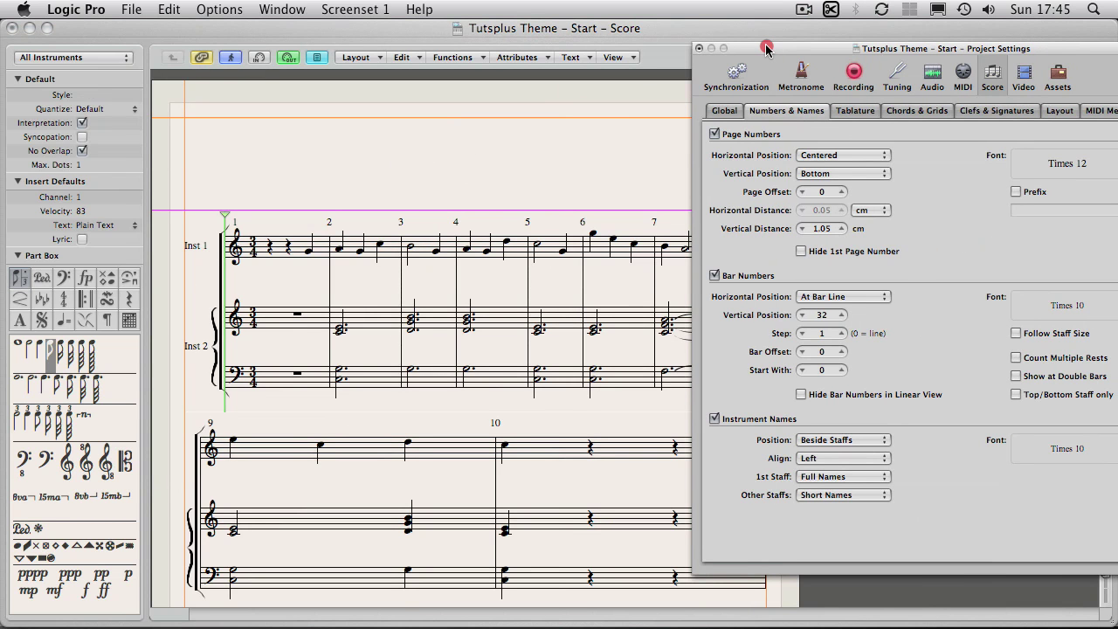
left_click_drag(766, 49, 847, 53)
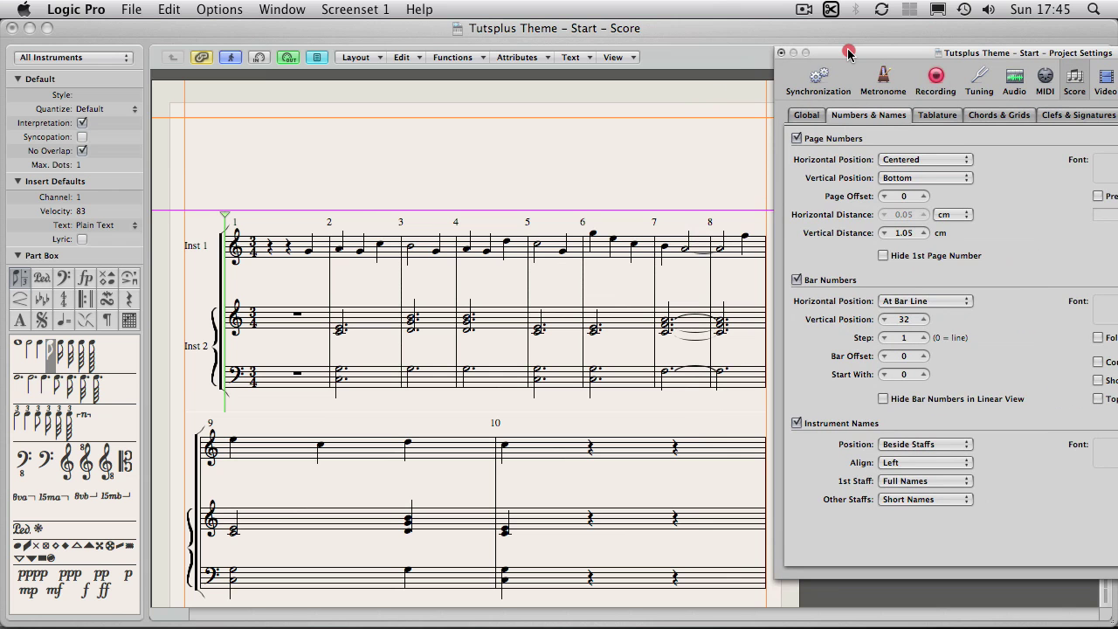
left_click_drag(848, 53, 828, 25)
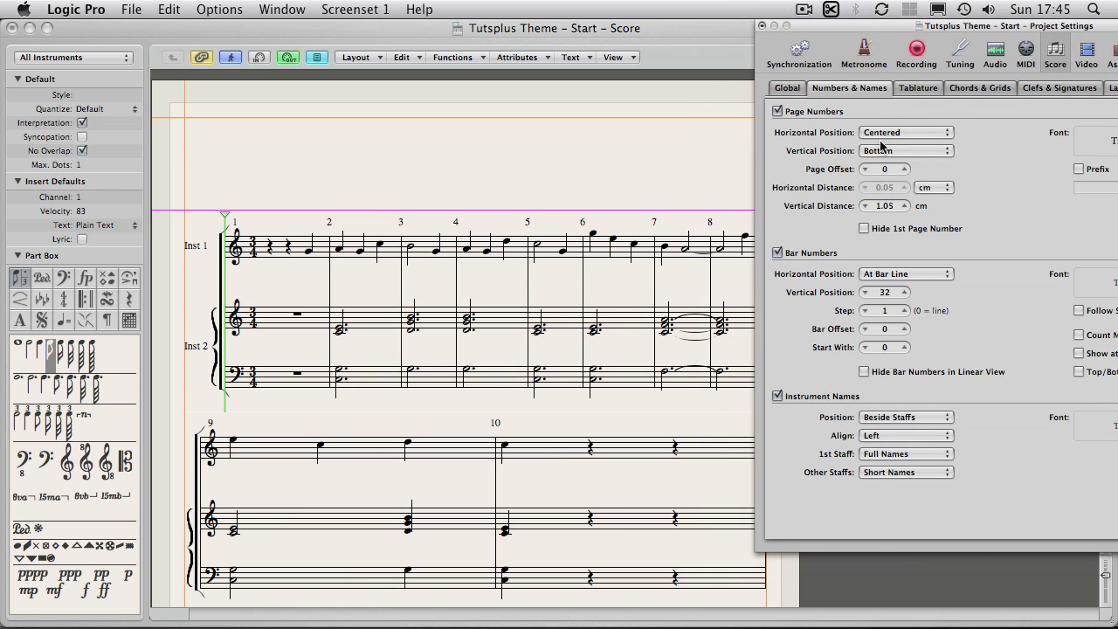
left_click_drag(842, 31, 667, 81)
left_click_drag(1107, 144, 1106, 370)
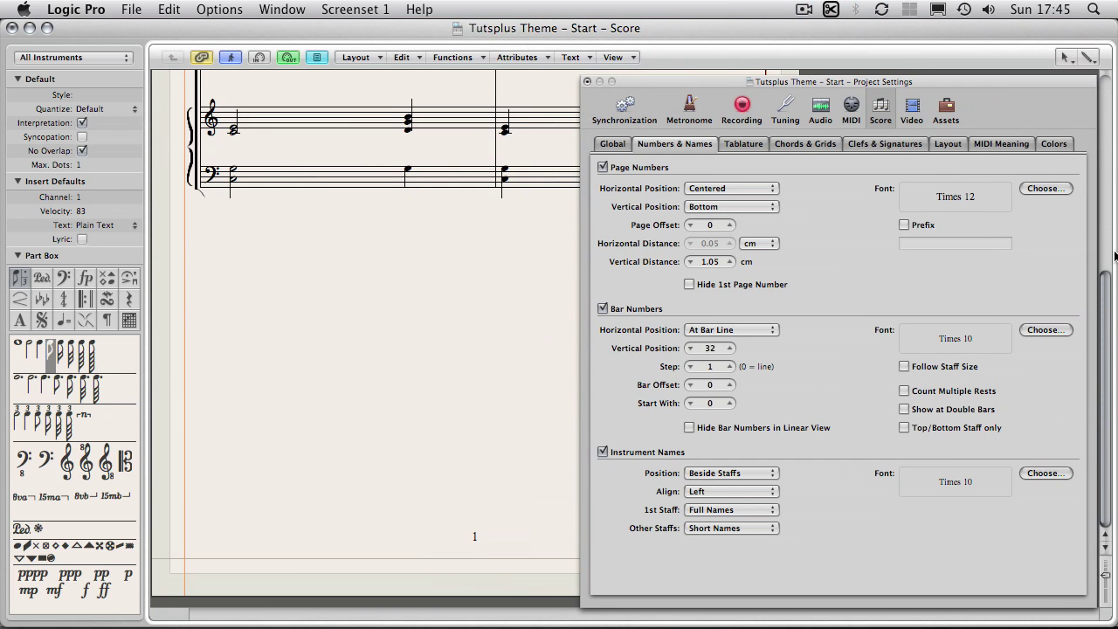
left_click_drag(1108, 290, 1101, 78)
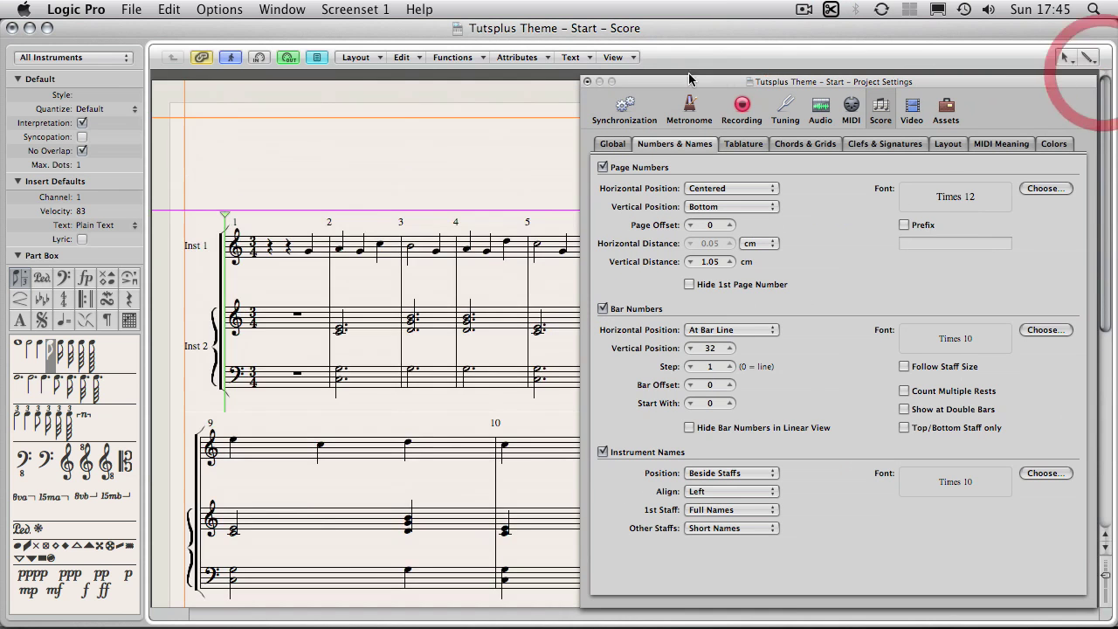
left_click_drag(683, 83, 761, 67)
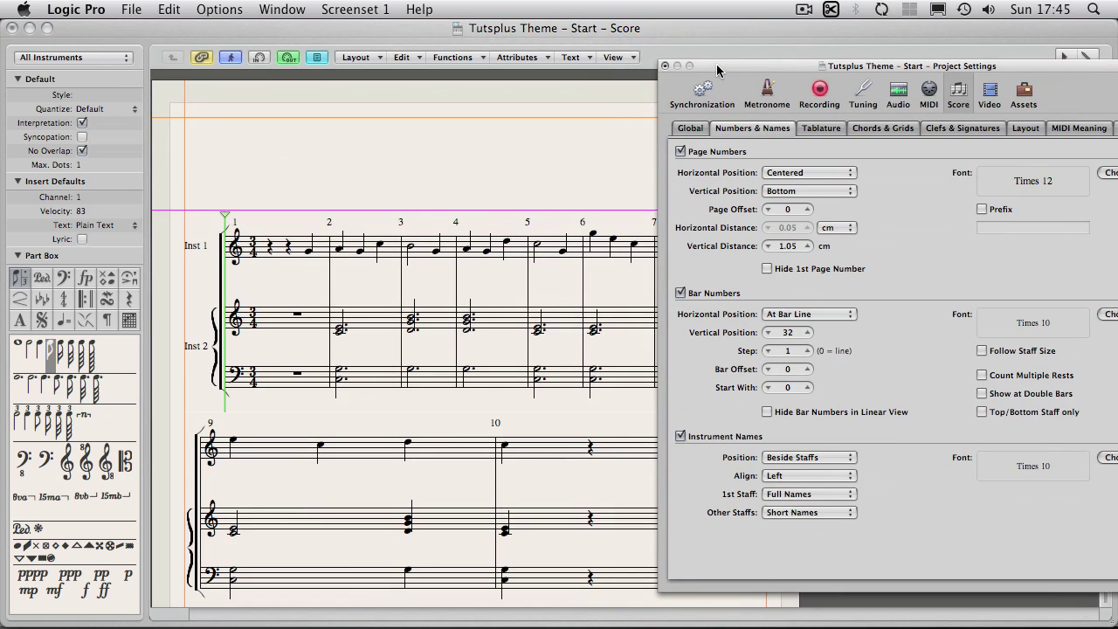
left_click_drag(716, 68, 779, 72)
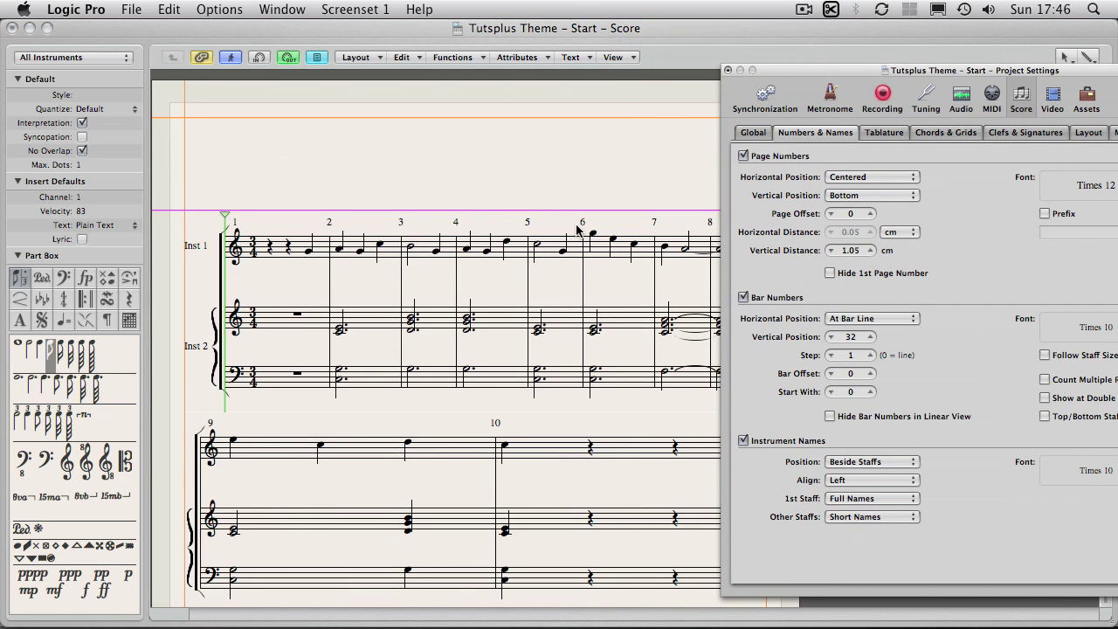
left_click_drag(808, 68, 859, 74)
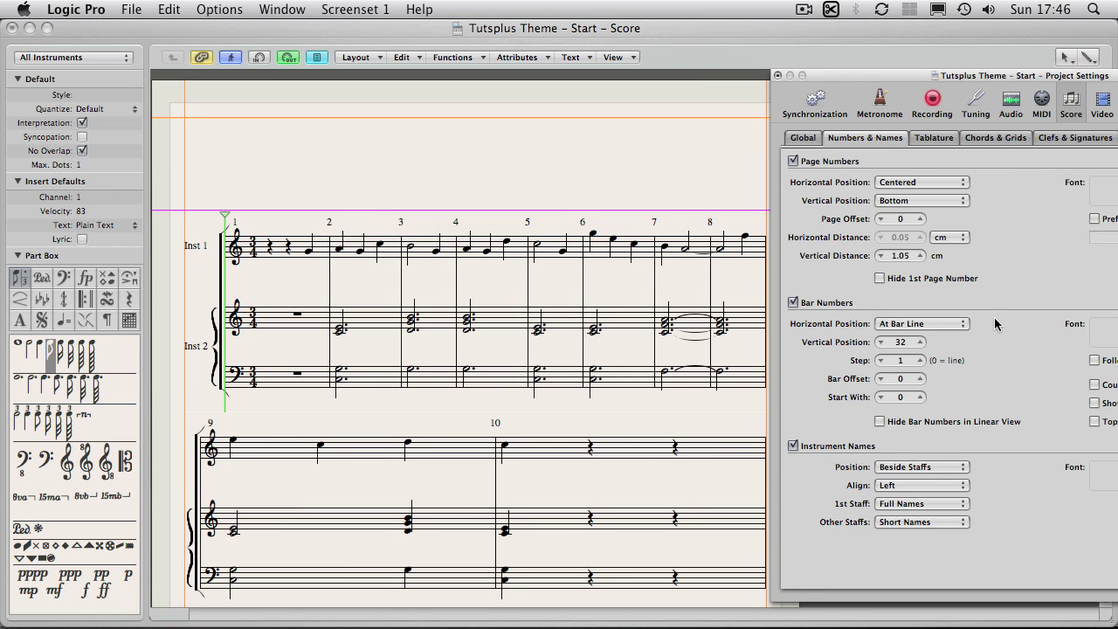
left_click_drag(875, 76, 789, 34)
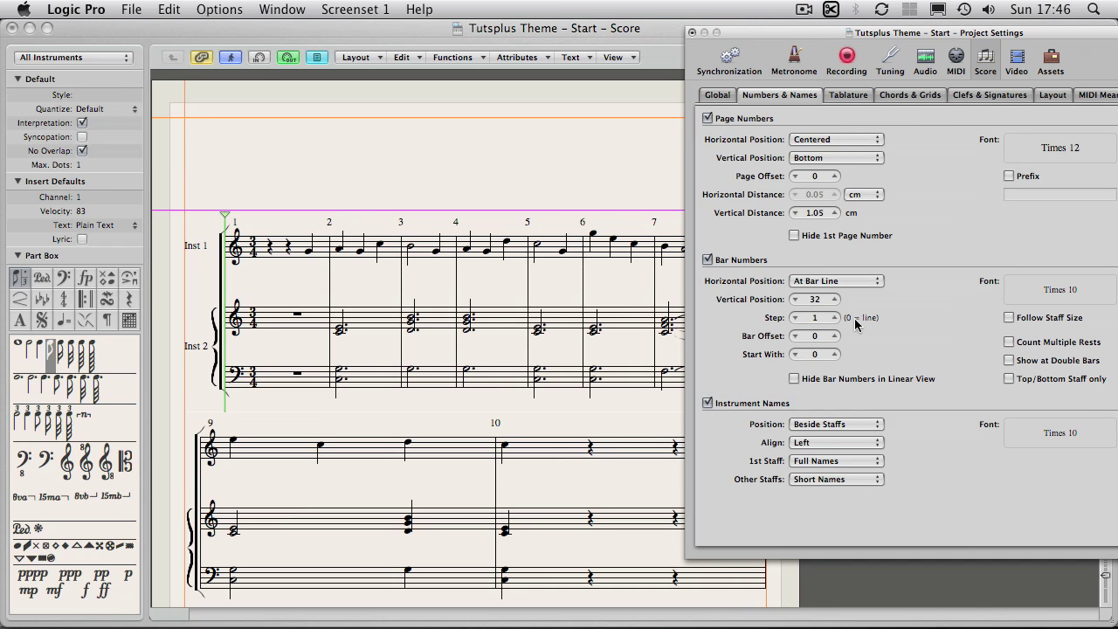
Step: Set Bar Numbers Step to 0 and move the settings window aside to reveal the score
left_click(795, 318)
left_click_drag(762, 37, 824, 40)
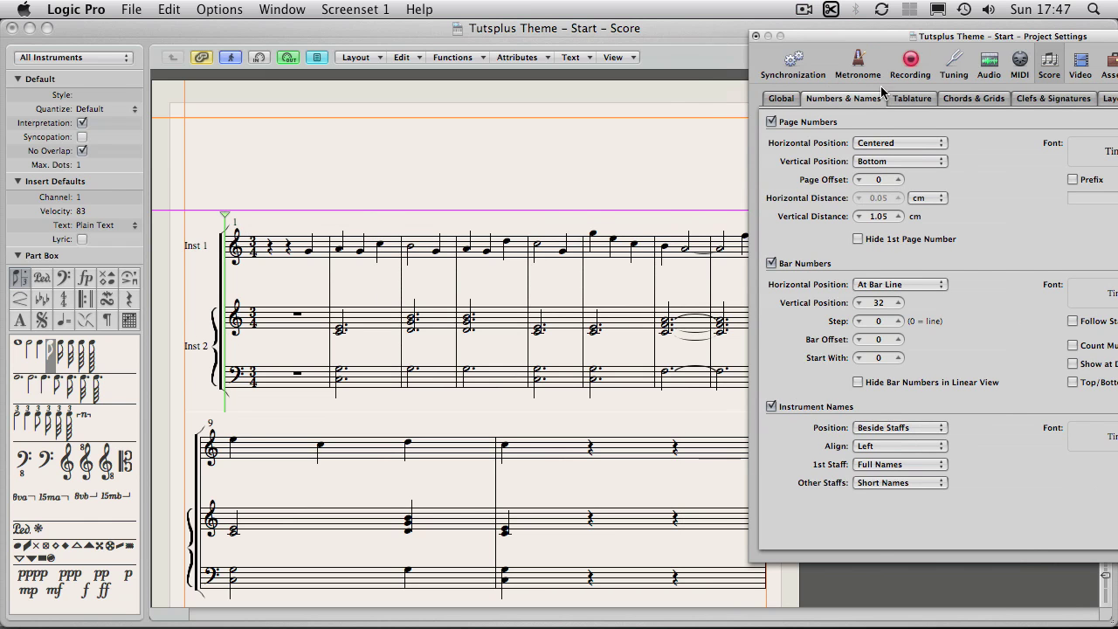
left_click_drag(810, 37, 662, 42)
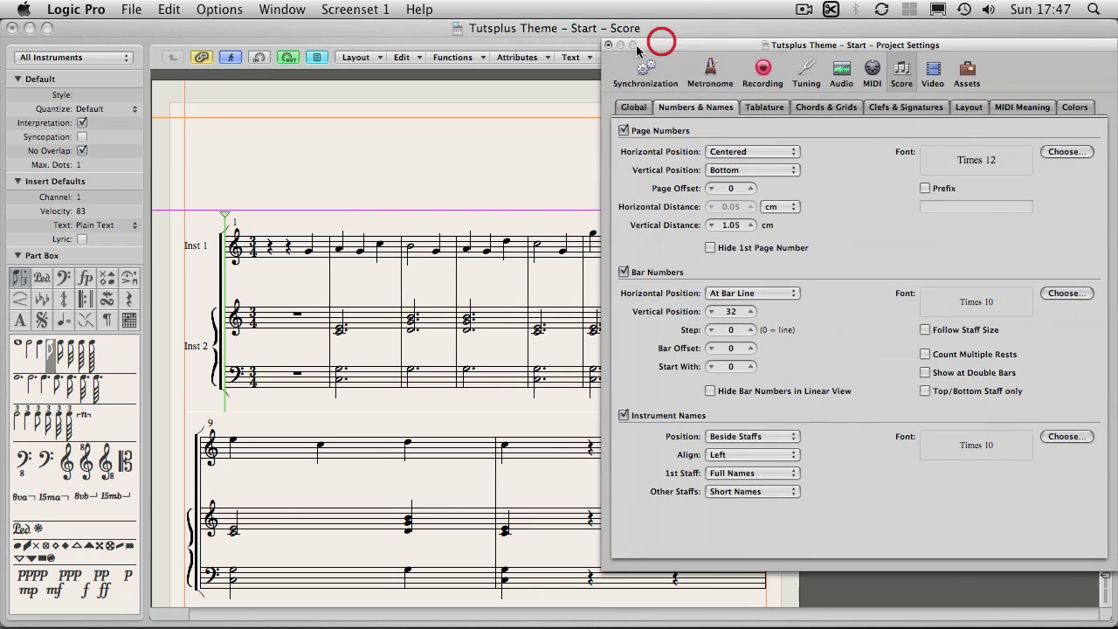
left_click(609, 41)
Step: Switch to the Arrange window and rename the Glockenspiel track to 'Vocal'
left_click(282, 9)
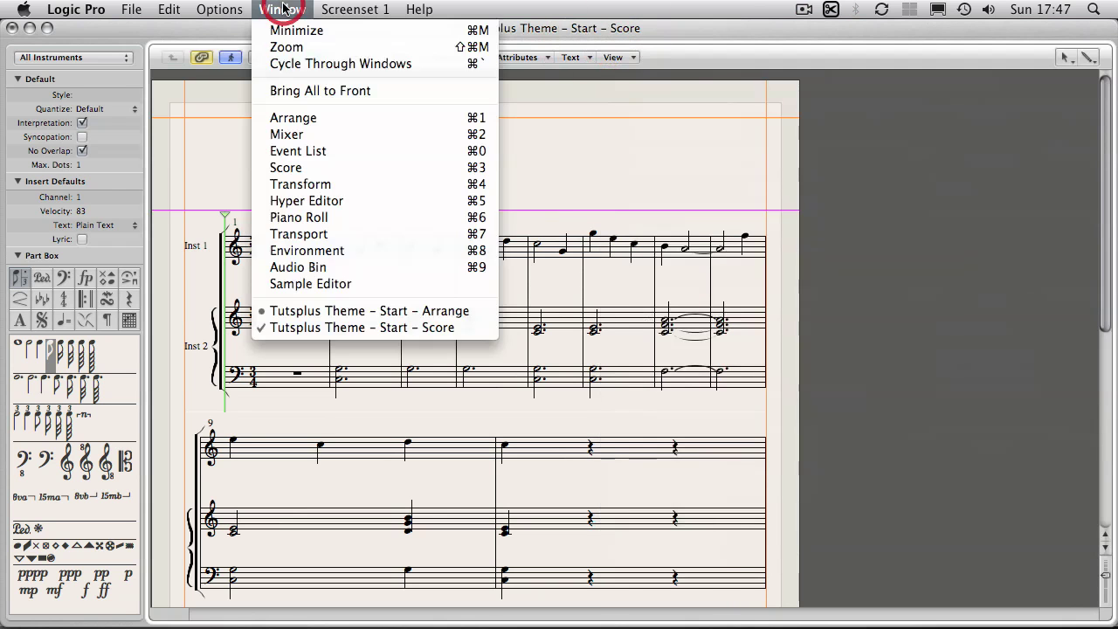
left_click(332, 311)
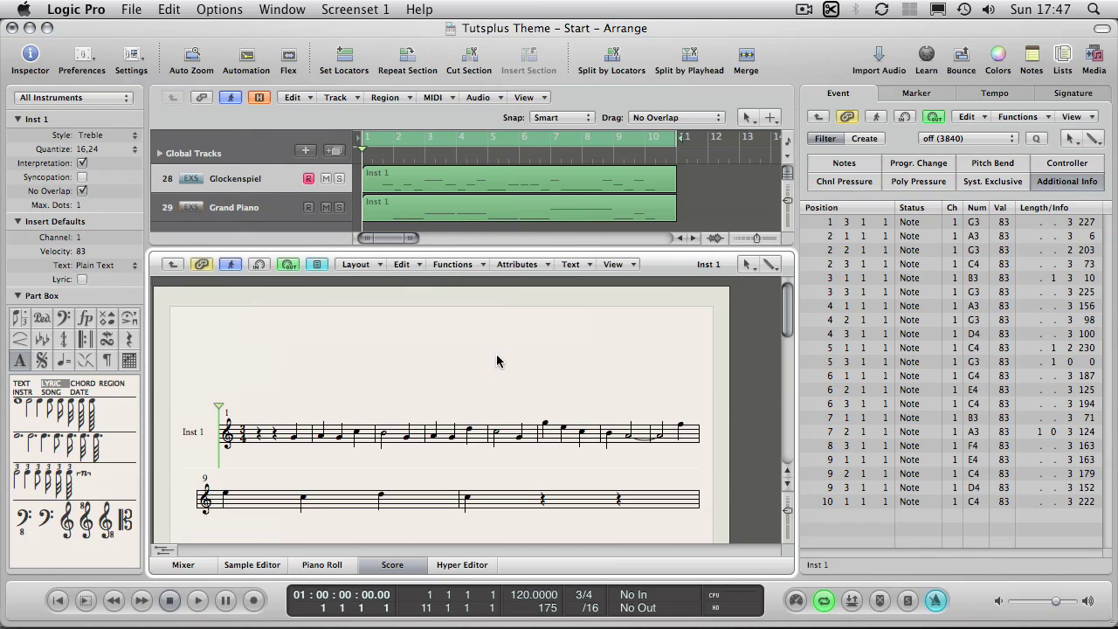
left_click(236, 180)
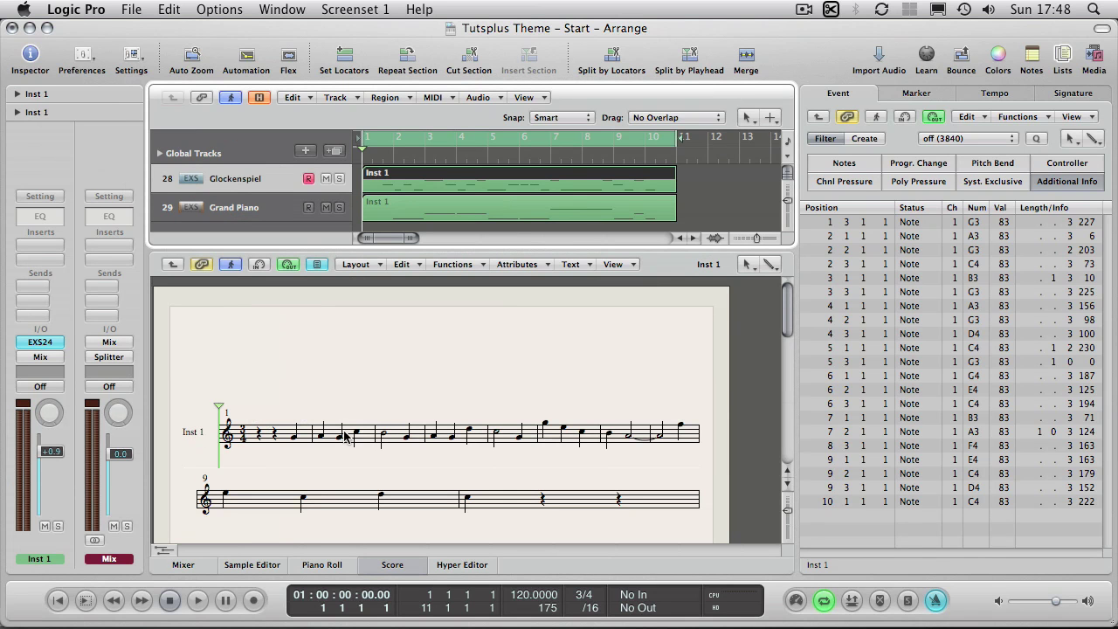
double_click(42, 113)
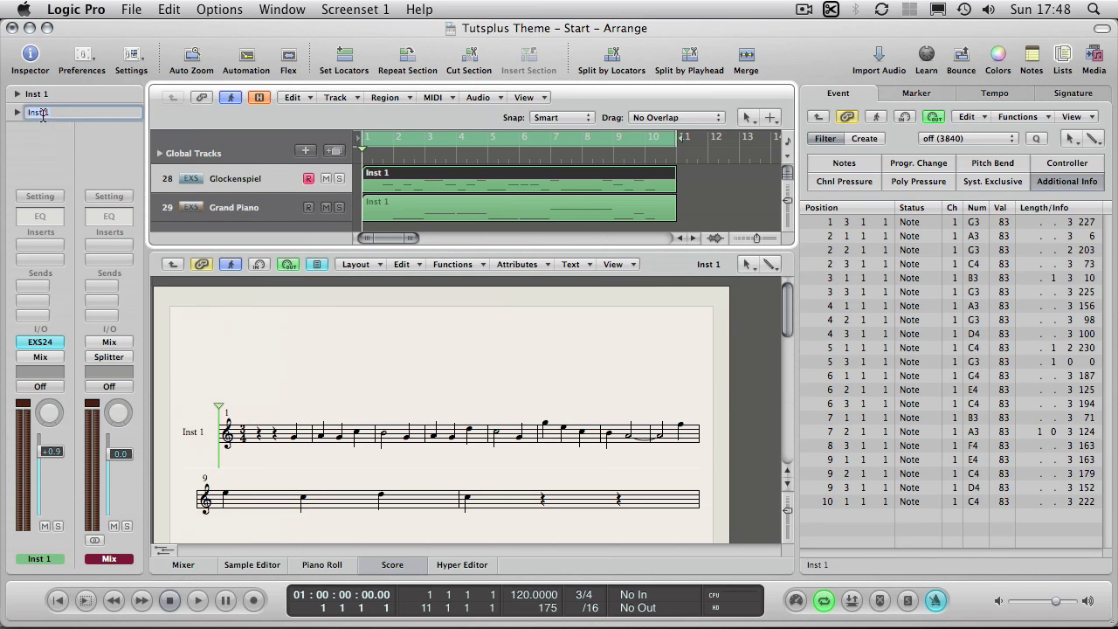
type("V")
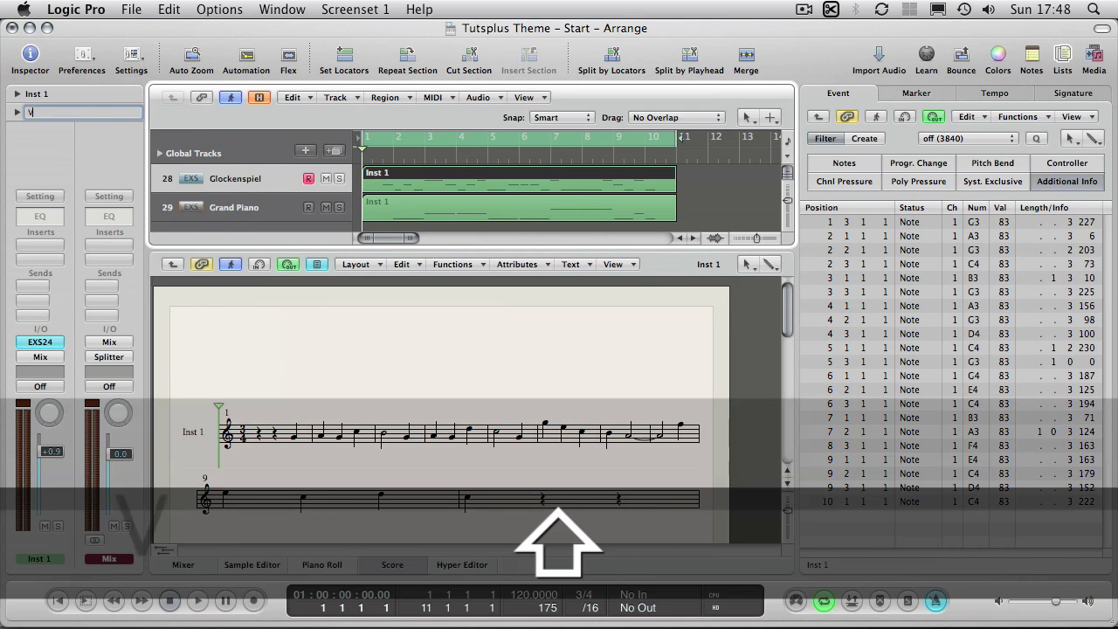
type("ocal")
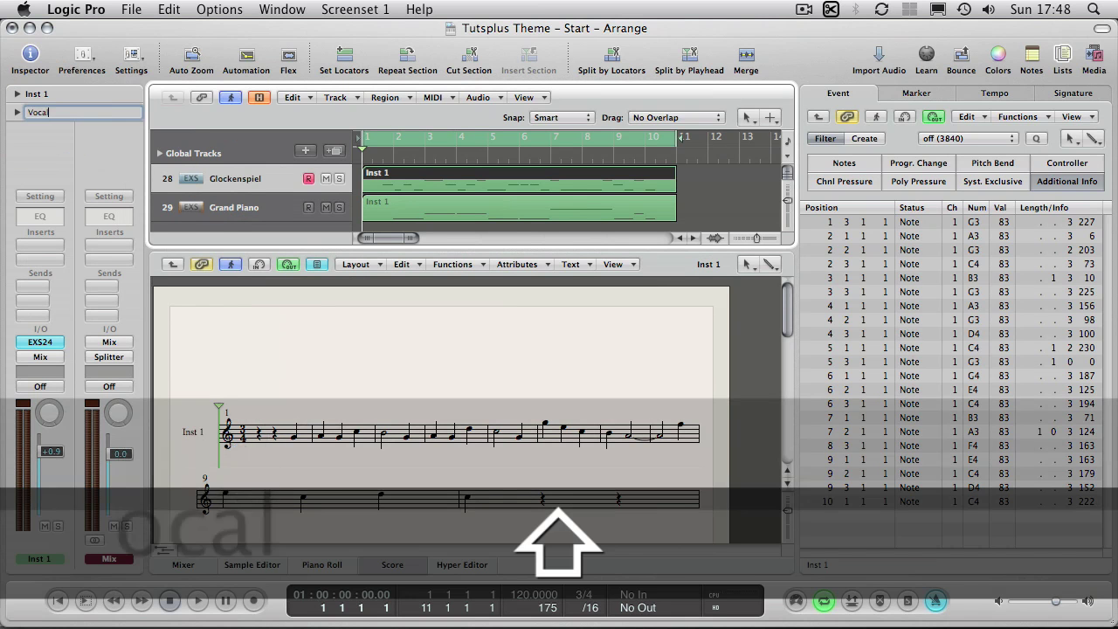
key("Return")
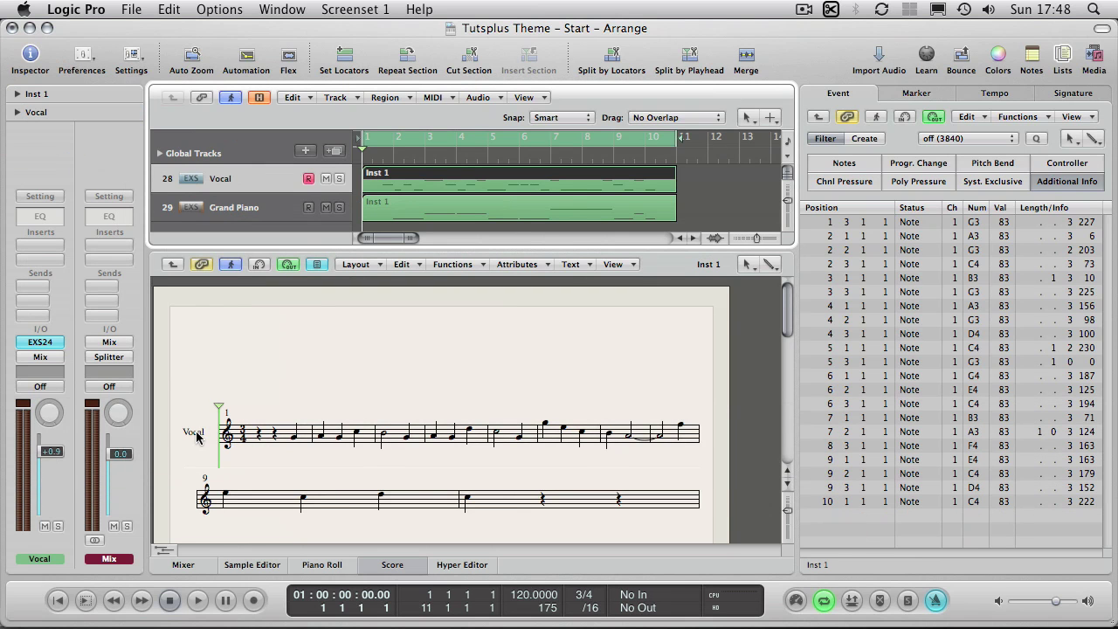
Step: Rename the Grand Piano track to 'Piano'
left_click(250, 208)
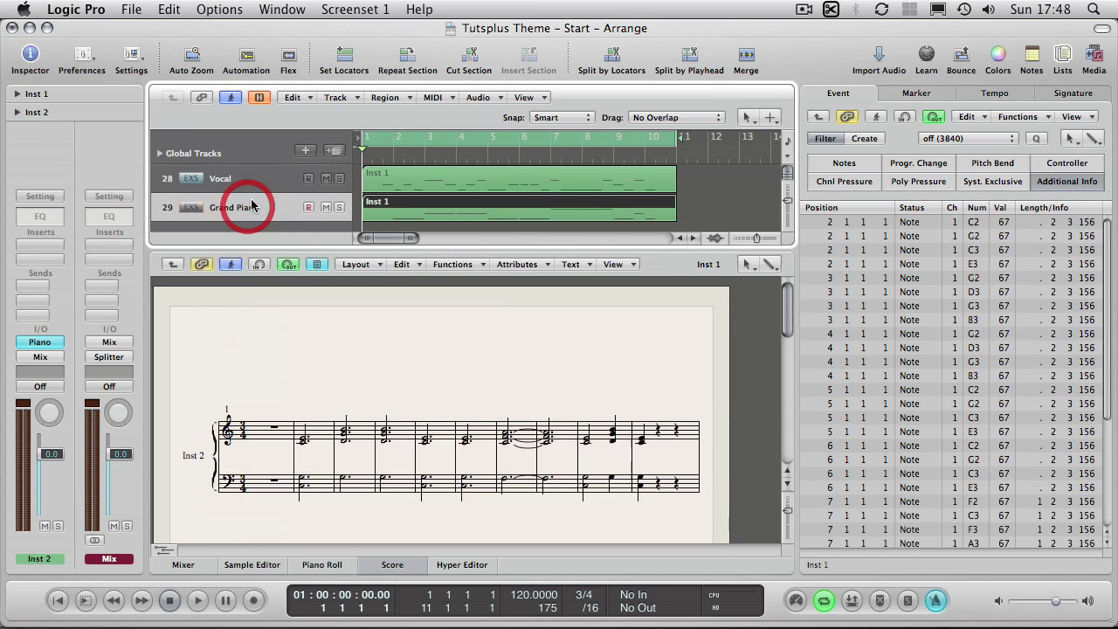
double_click(39, 113)
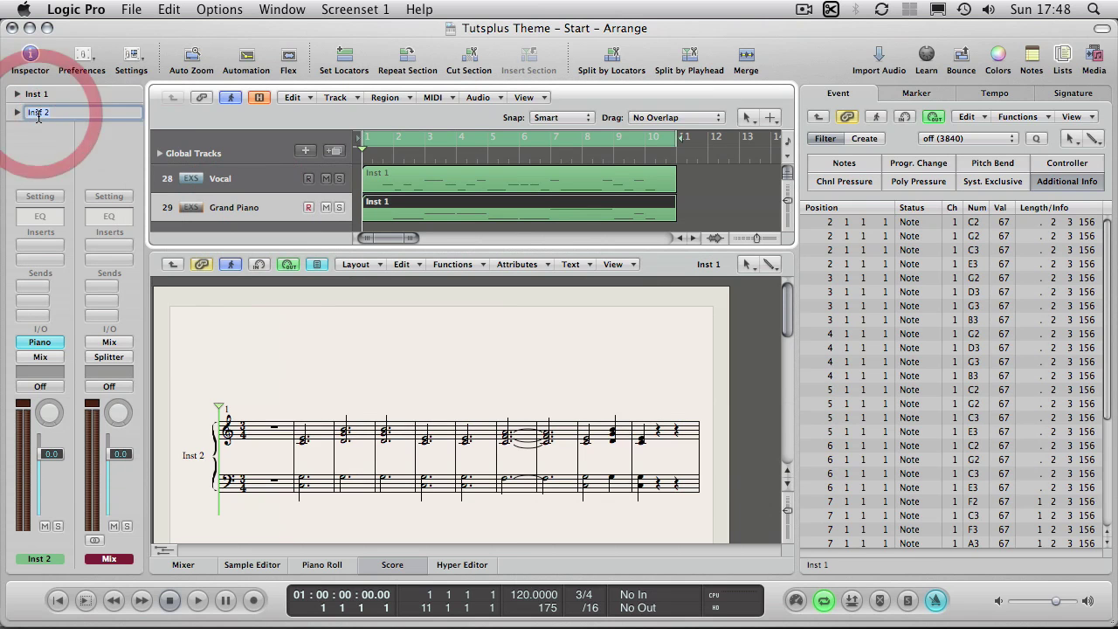
type("Piano")
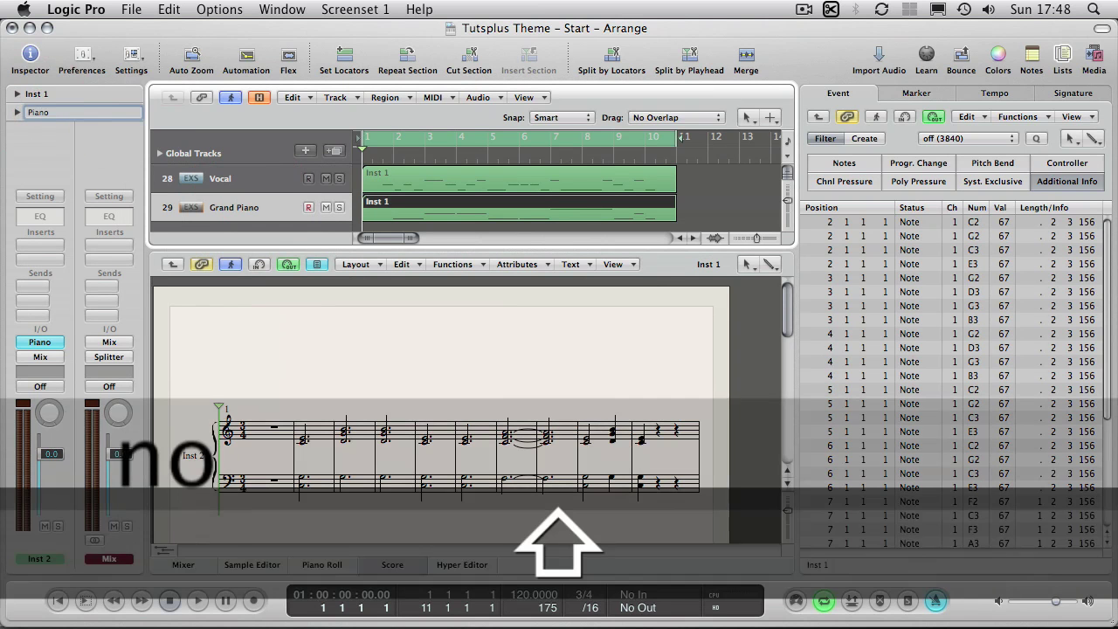
key("Return")
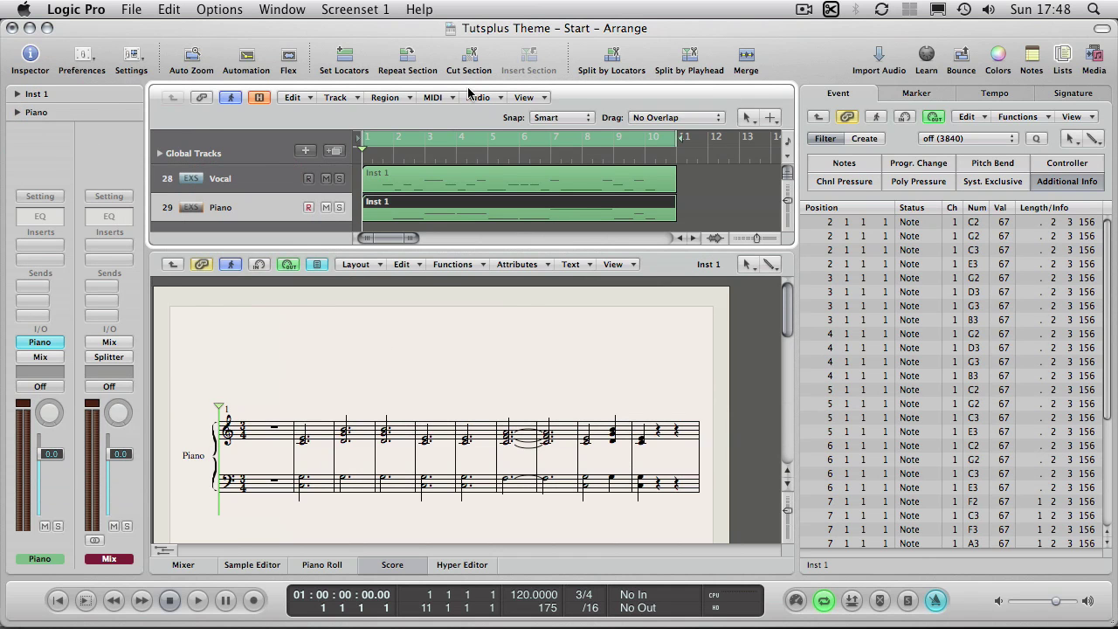
left_click(281, 8)
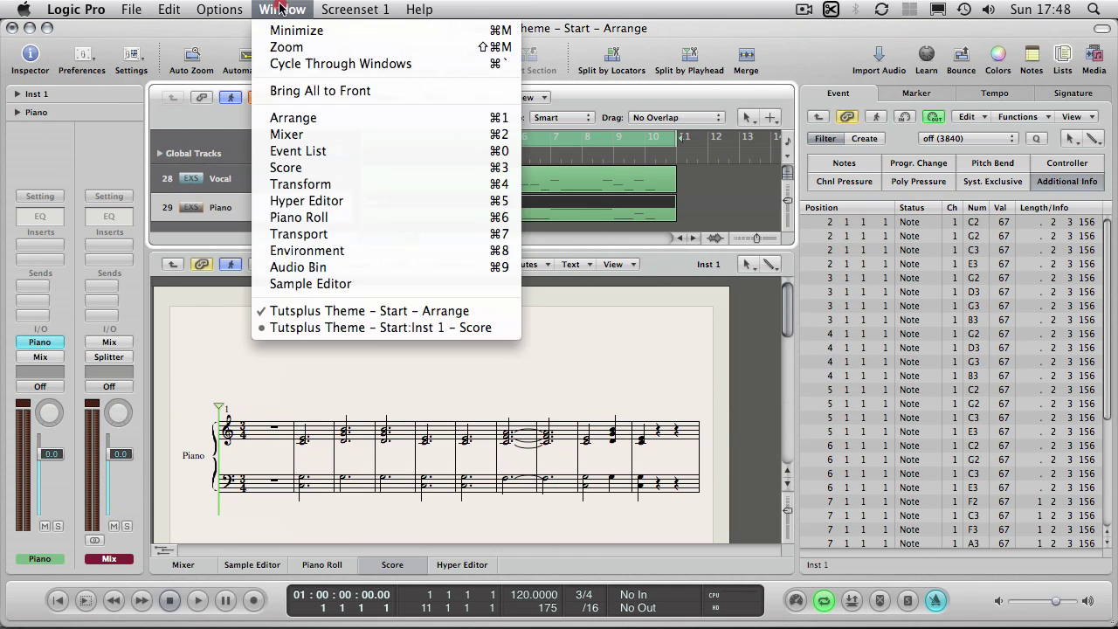
Step: Bring the Score window forward showing the full score with the Vocal and Piano staves
left_click(361, 328)
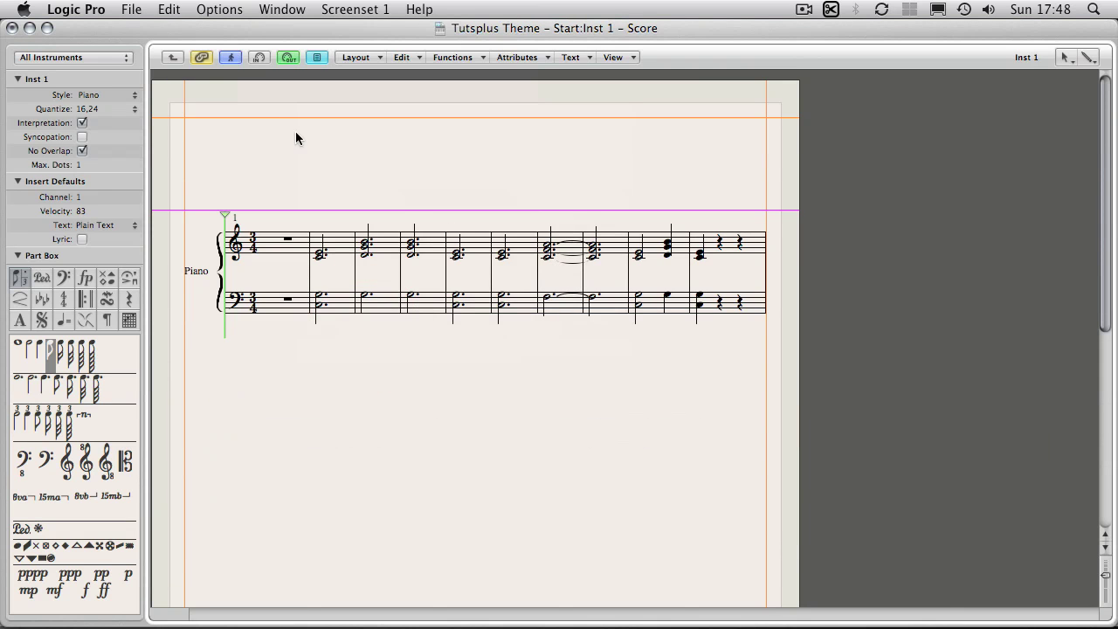
left_click(173, 57)
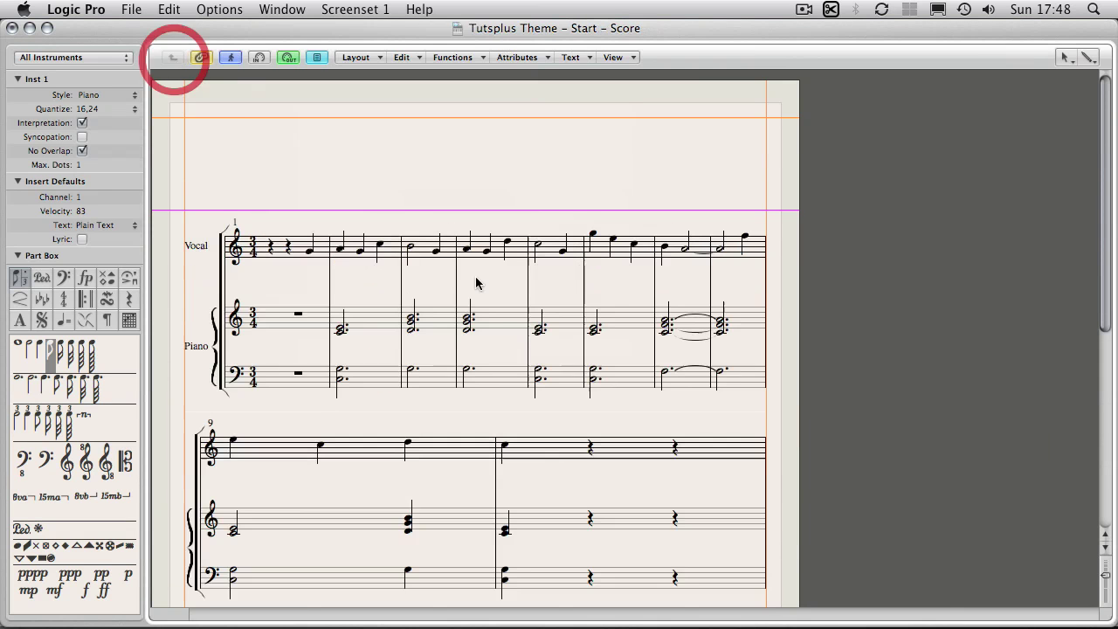
left_click(611, 274)
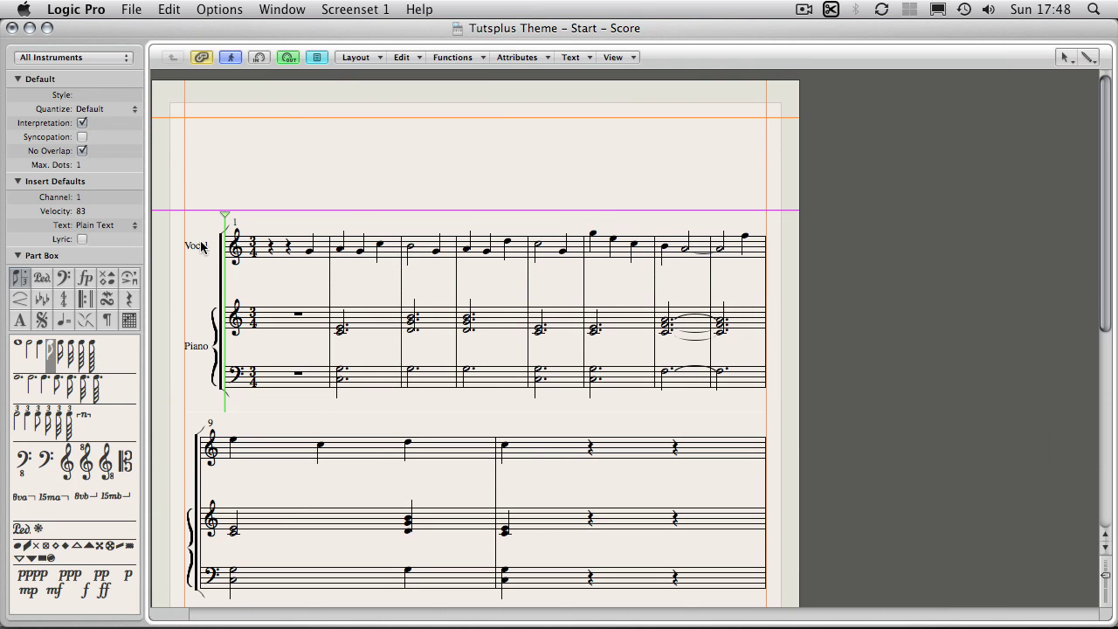
left_click(363, 59)
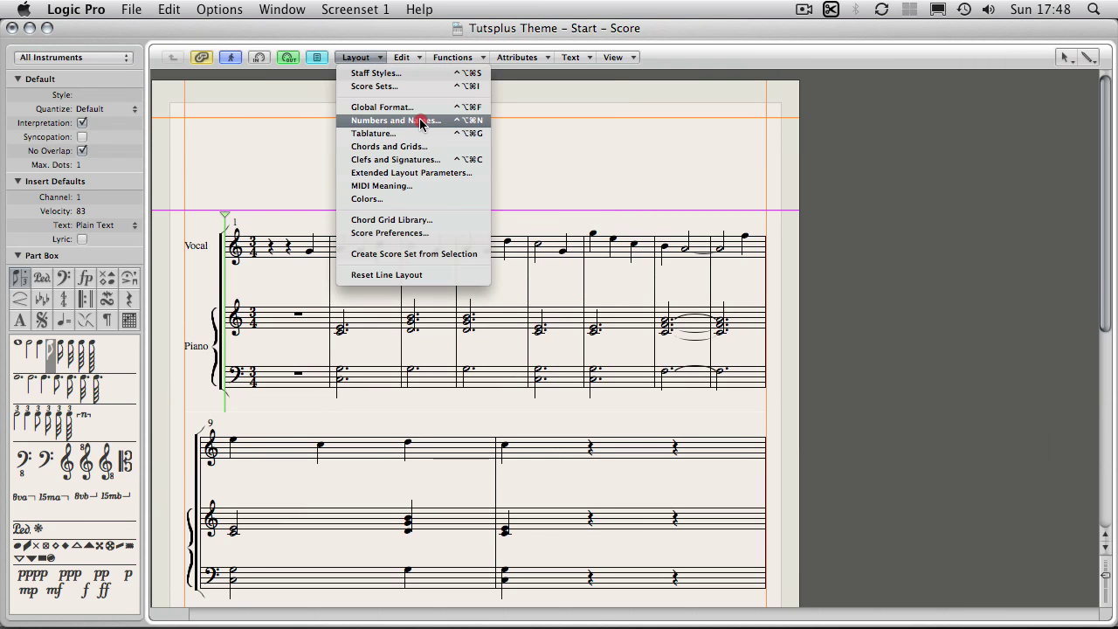
Step: Put the instrument names above the staffs at vertical position 65 in Numbers and Names
left_click(405, 123)
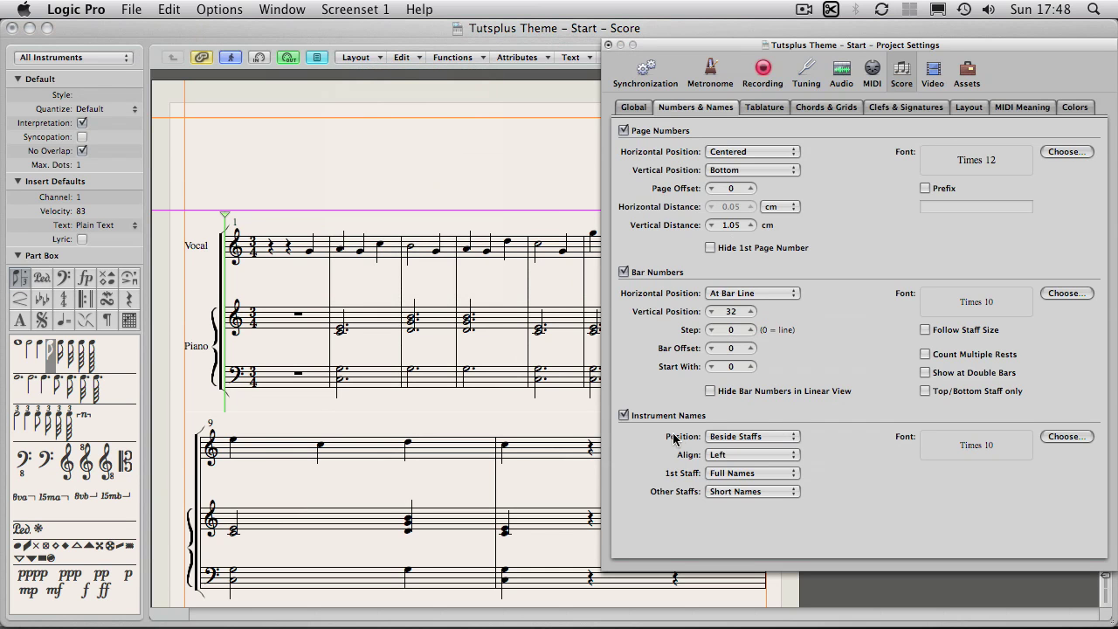
left_click(771, 440)
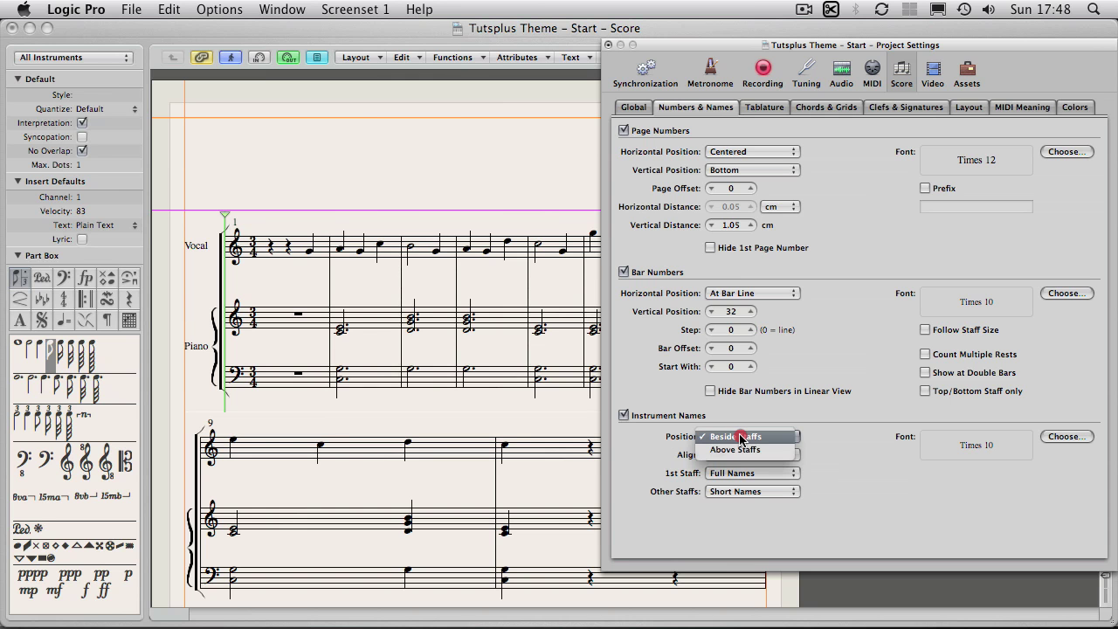
left_click(740, 451)
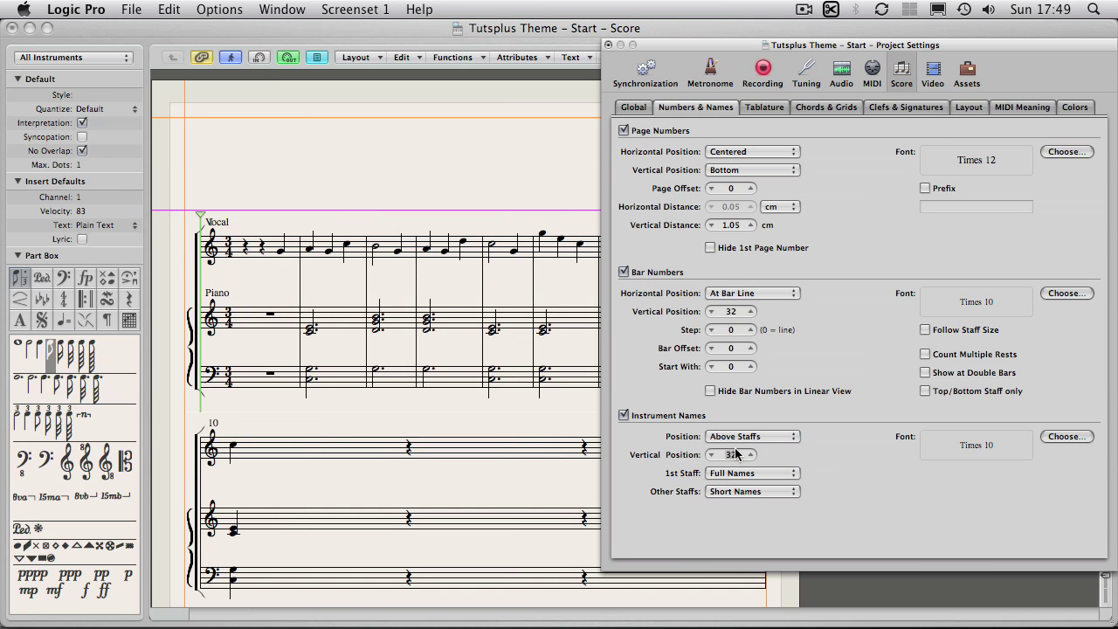
left_click_drag(732, 456, 732, 428)
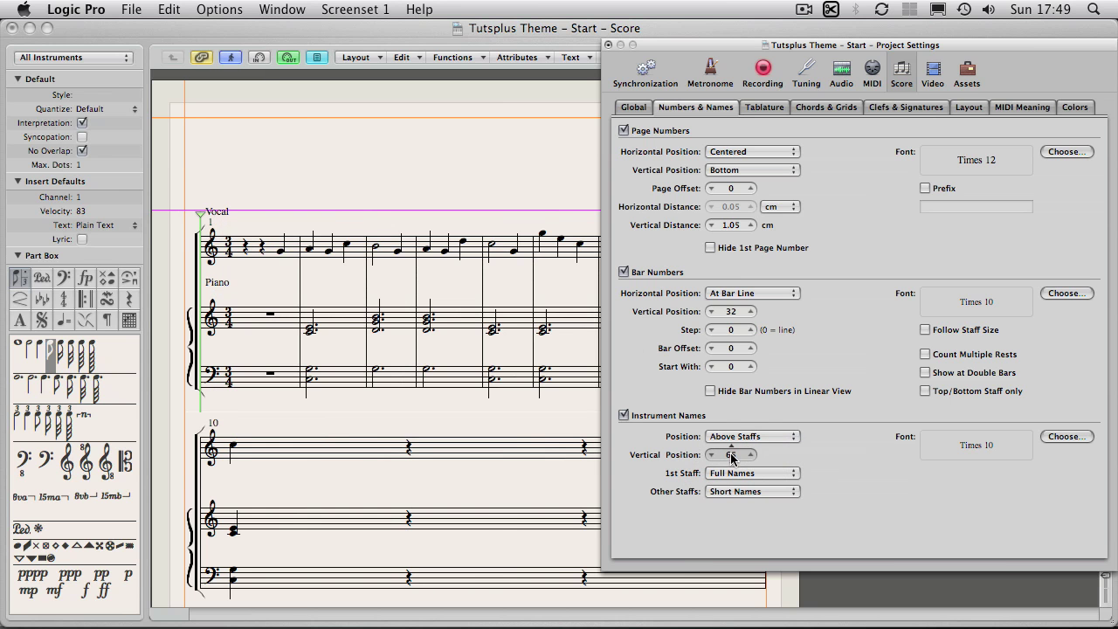
left_click(338, 417)
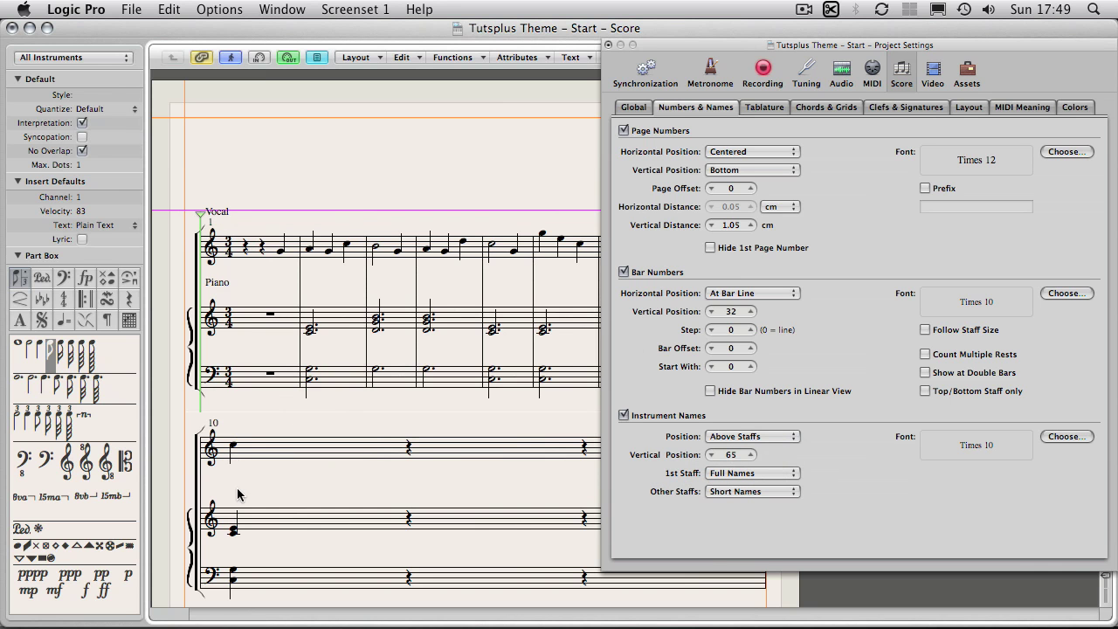
left_click_drag(696, 46, 679, 41)
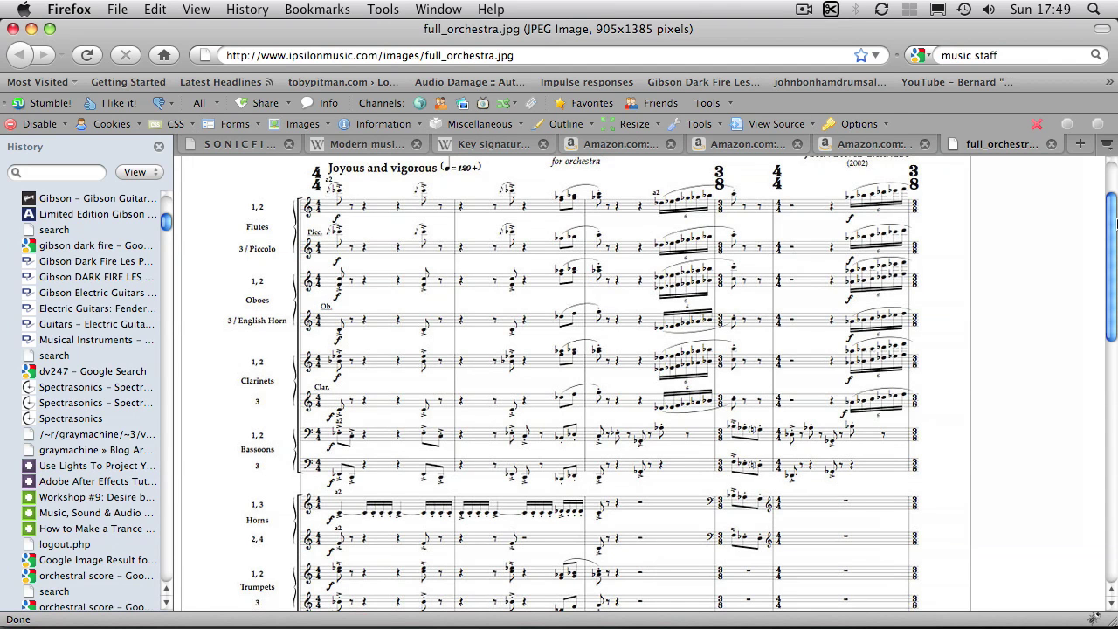
left_click_drag(1114, 209, 1106, 326)
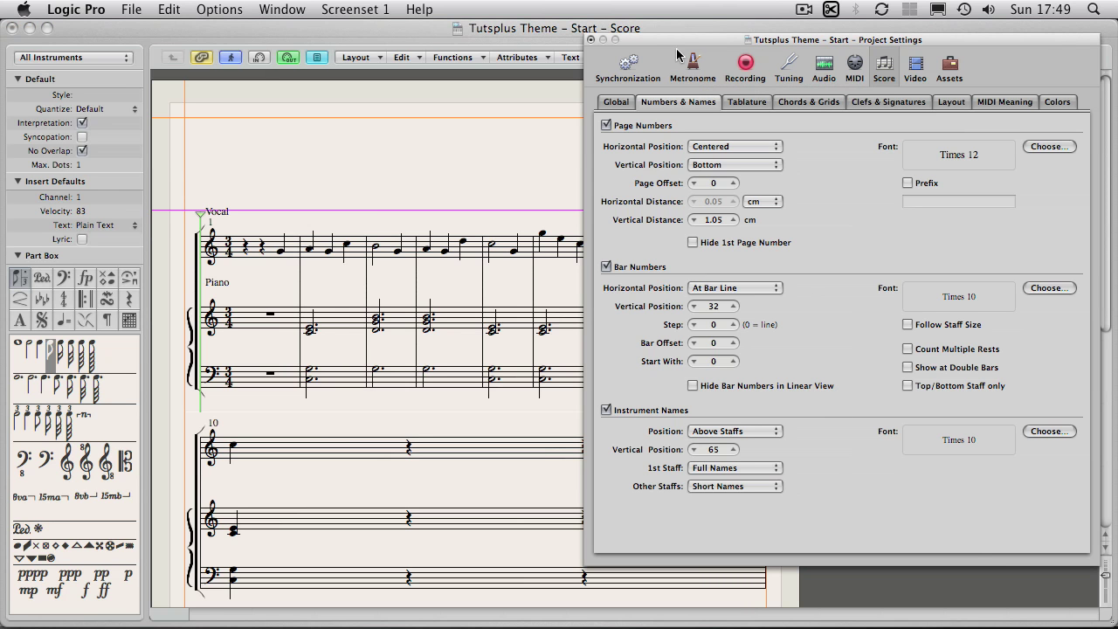
Step: Set Maximum Bars/Line to 4 for both Score and Part in the Global score settings
left_click_drag(673, 39, 900, 62)
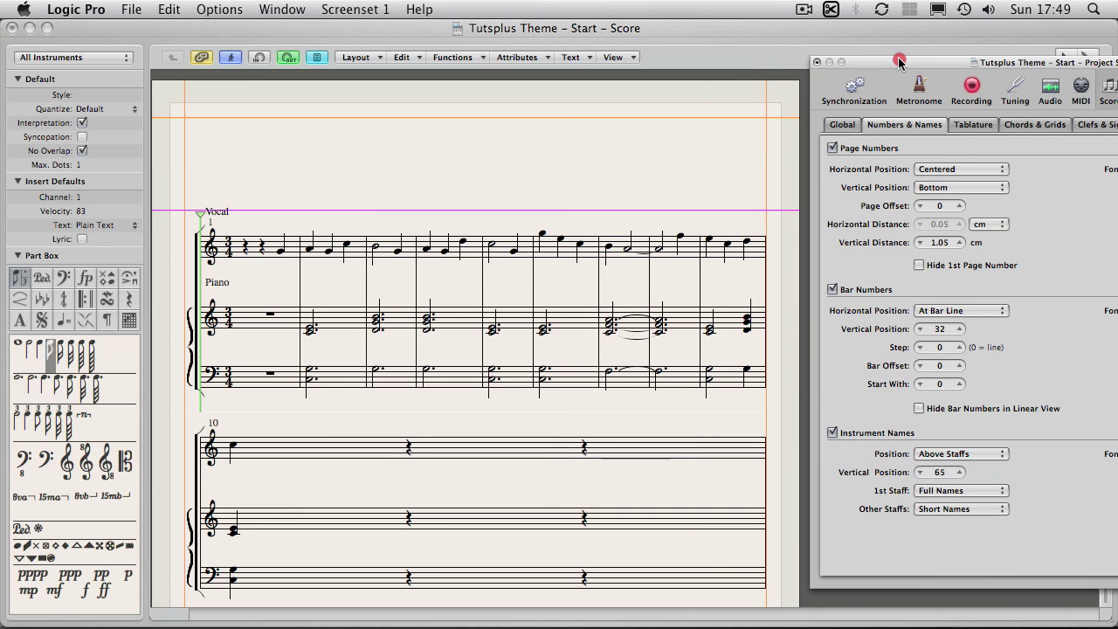
left_click_drag(897, 62, 877, 63)
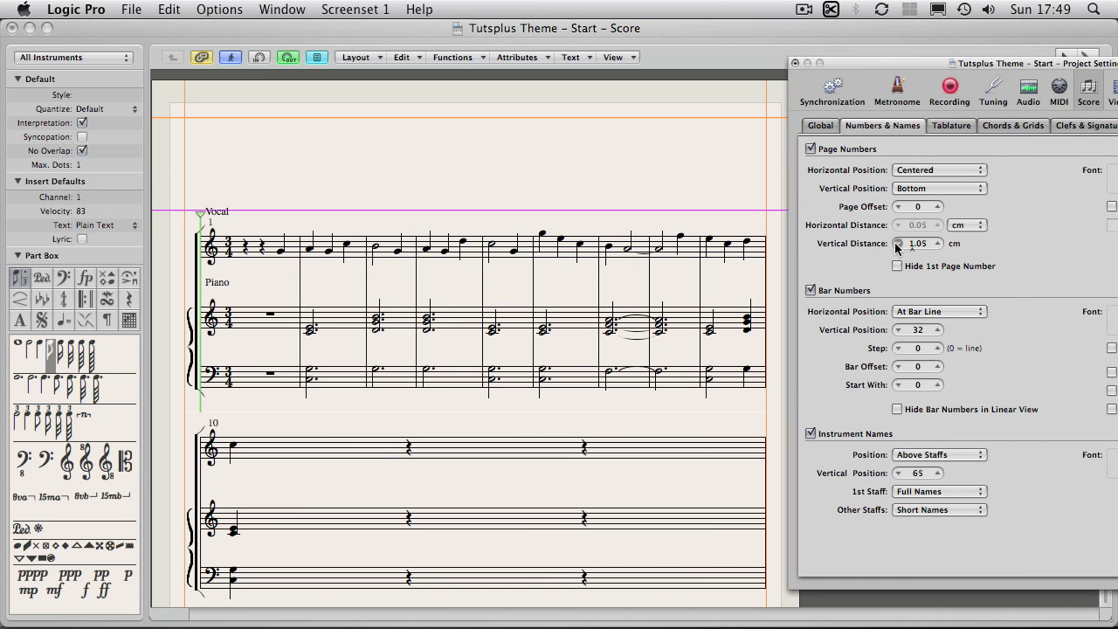
left_click_drag(903, 65, 710, 66)
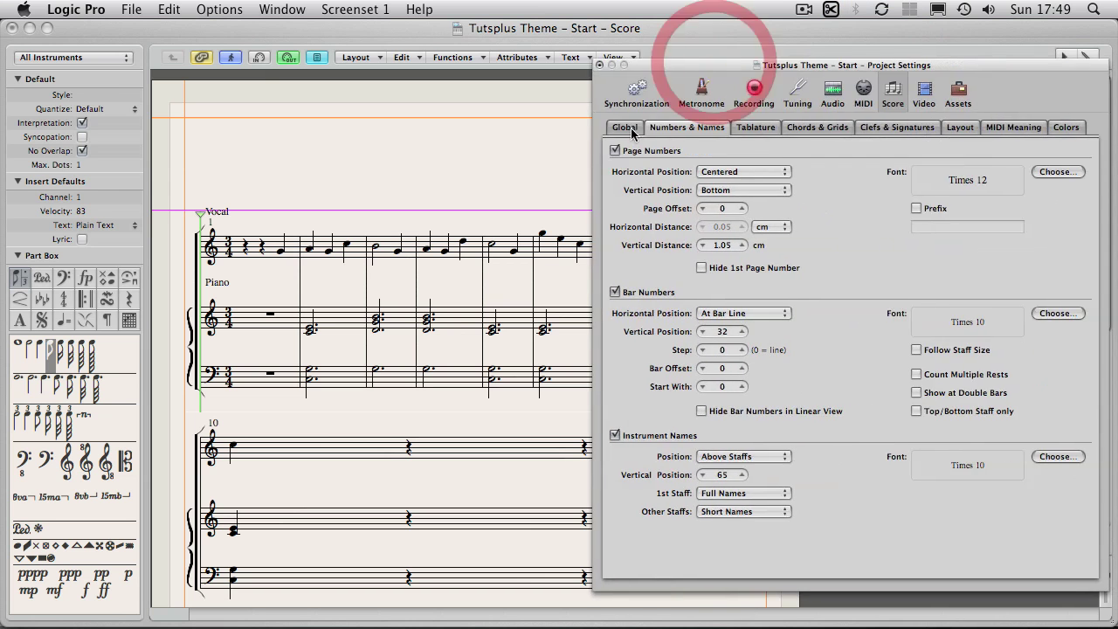
left_click(624, 127)
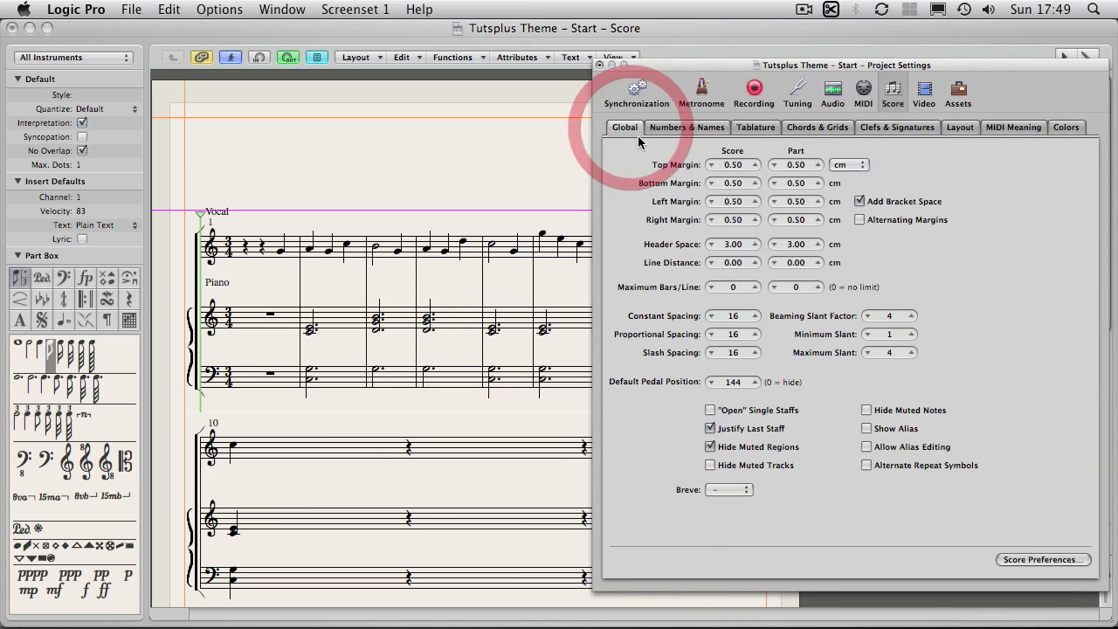
left_click(818, 287)
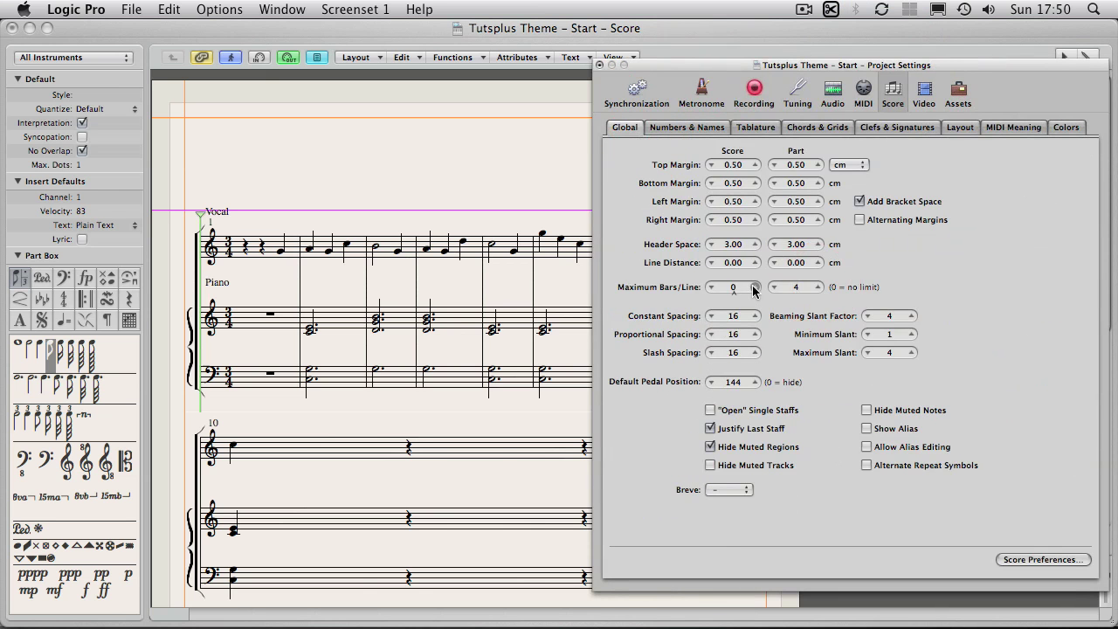
left_click(755, 287)
left_click(755, 286)
left_click(755, 287)
left_click(755, 287)
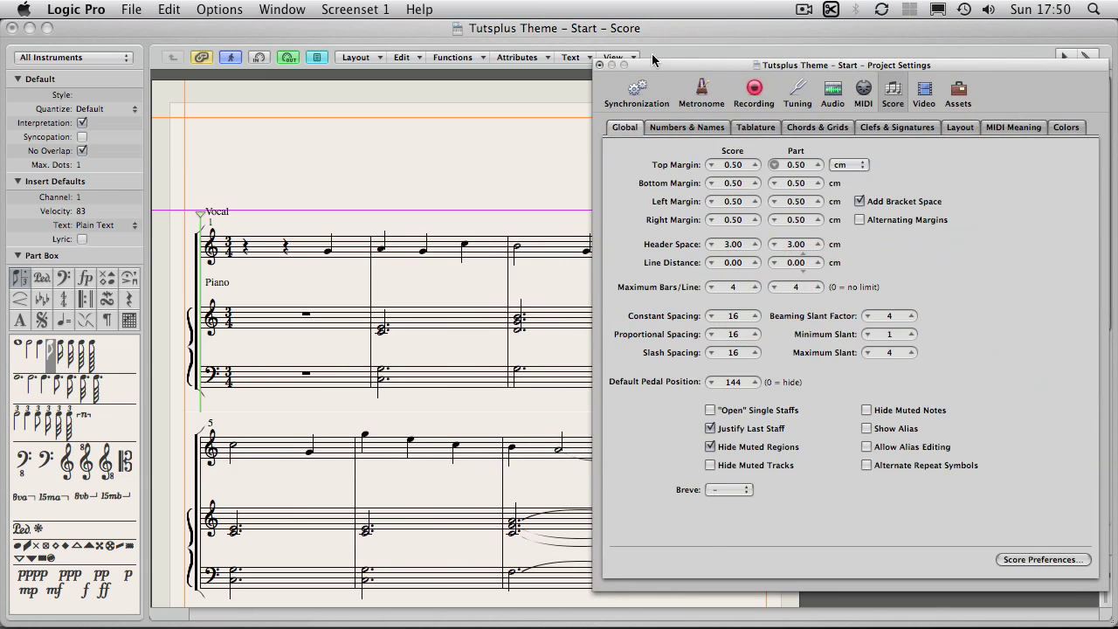
Step: Close Project Settings and zoom out to view the whole score page
left_click_drag(612, 67, 745, 77)
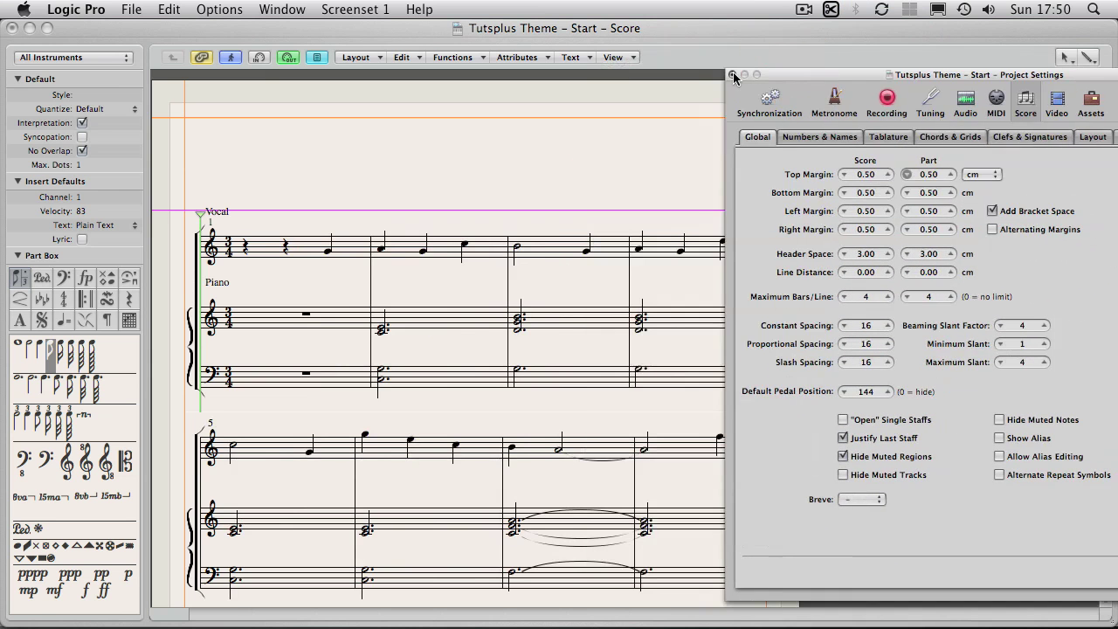
left_click(733, 75)
left_click(1105, 577)
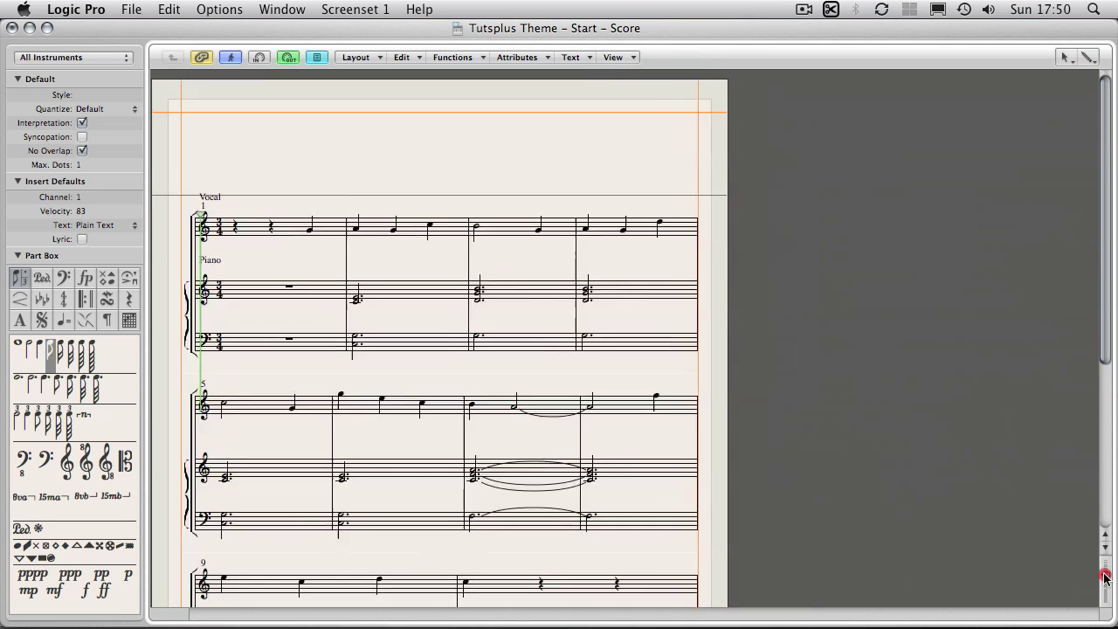
left_click(1105, 577)
left_click(1105, 572)
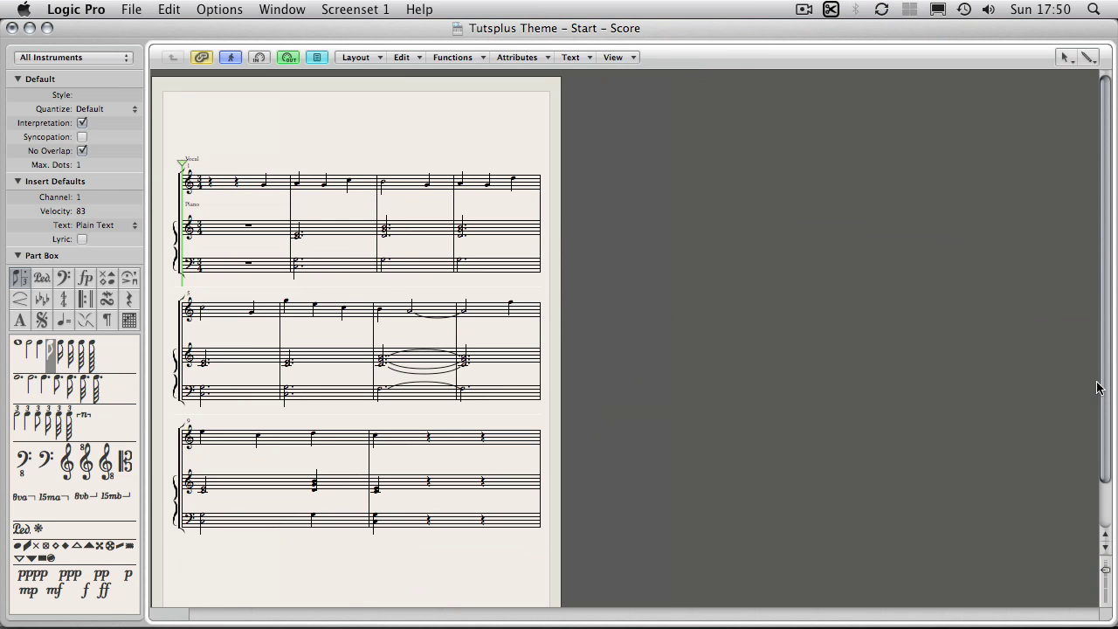
left_click_drag(1107, 573, 1107, 577)
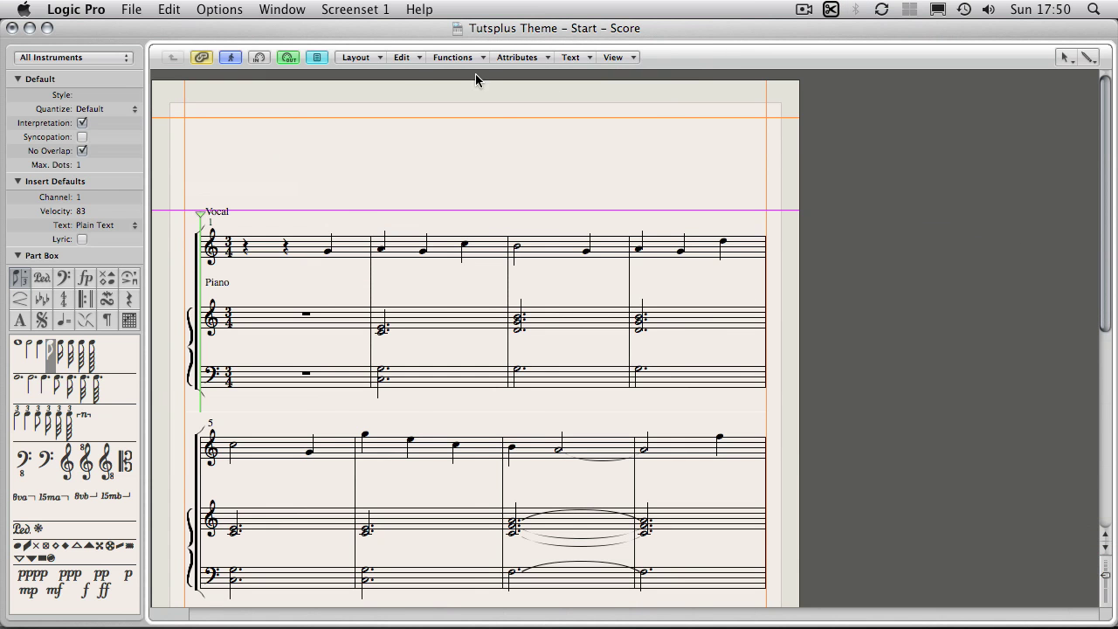
Step: Reopen File > Project Settings > Score and browse the Tablature, Chords & Grids and Layout tabs
left_click(367, 59)
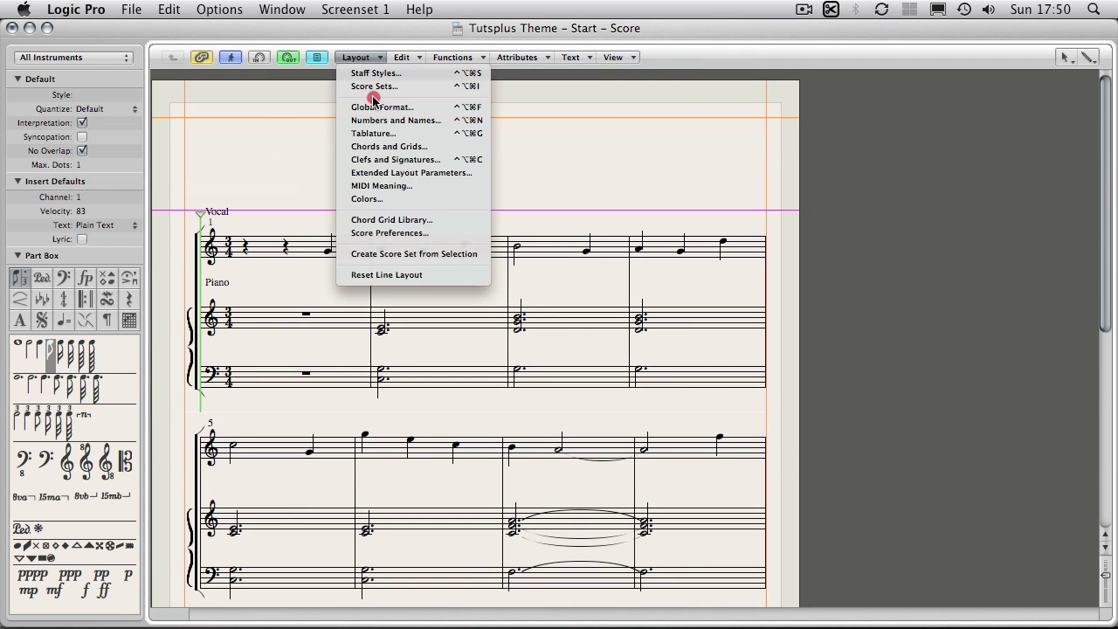
left_click(311, 106)
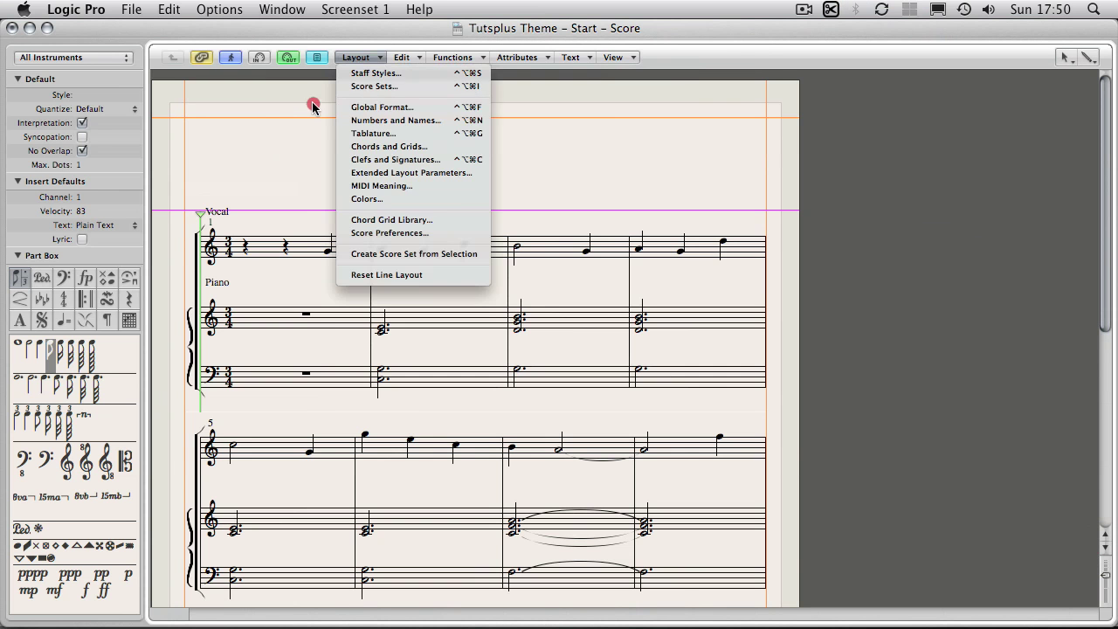
left_click(131, 10)
left_click(224, 234)
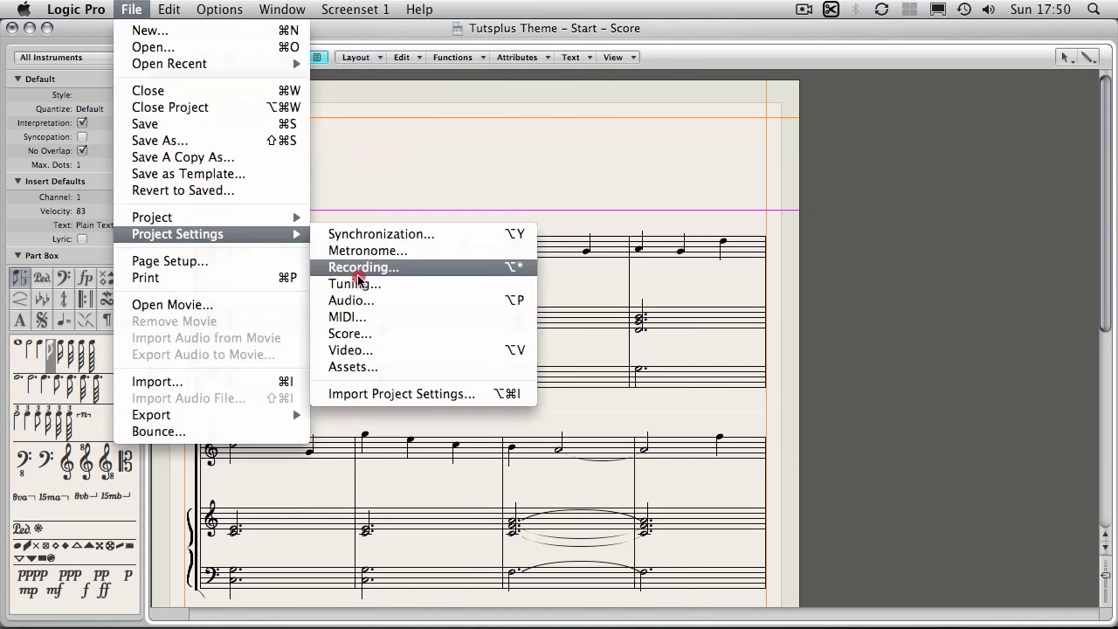
left_click(366, 340)
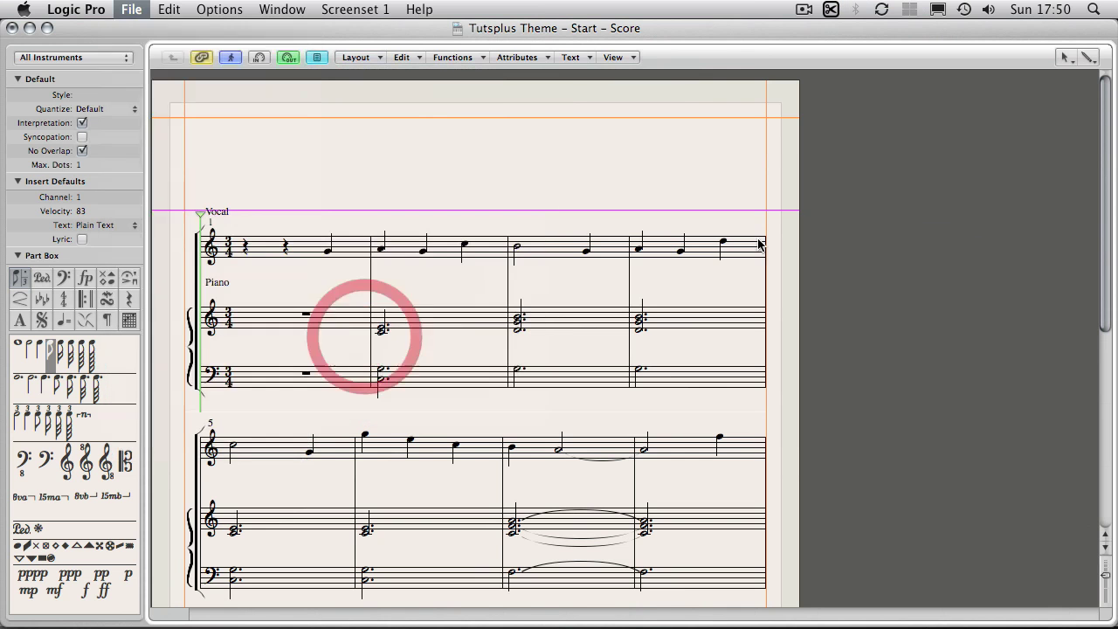
left_click_drag(939, 75, 784, 63)
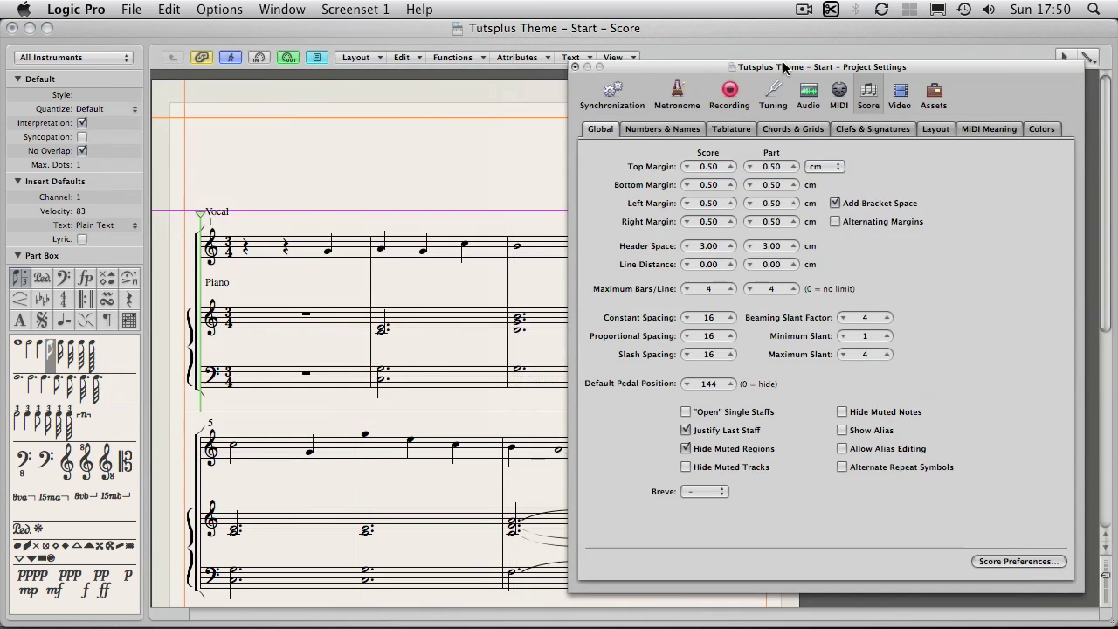
left_click(734, 127)
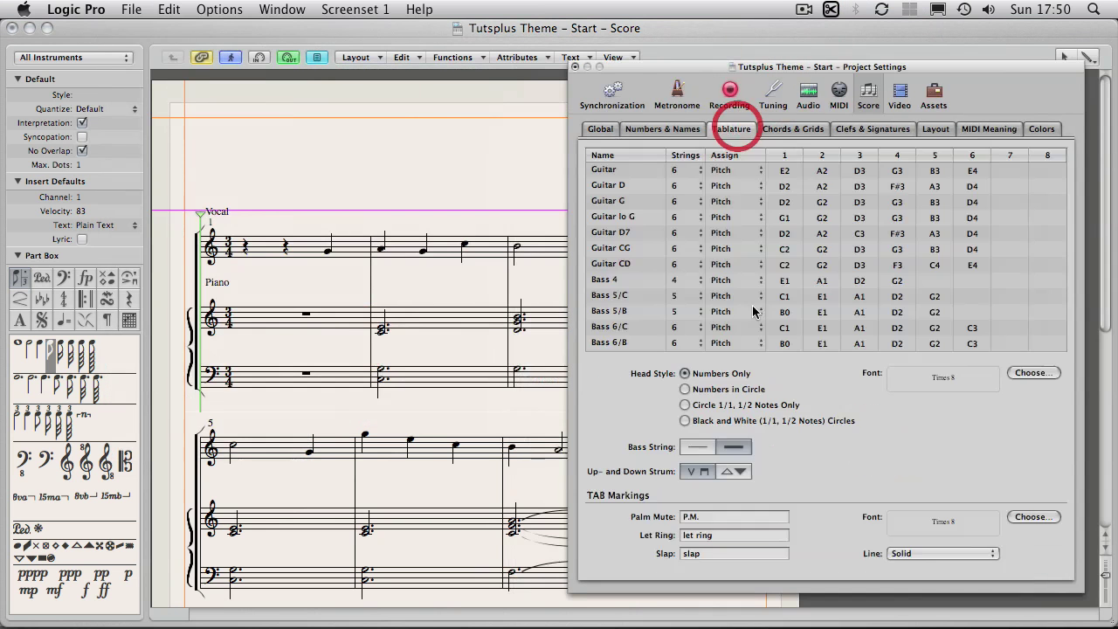
left_click(793, 130)
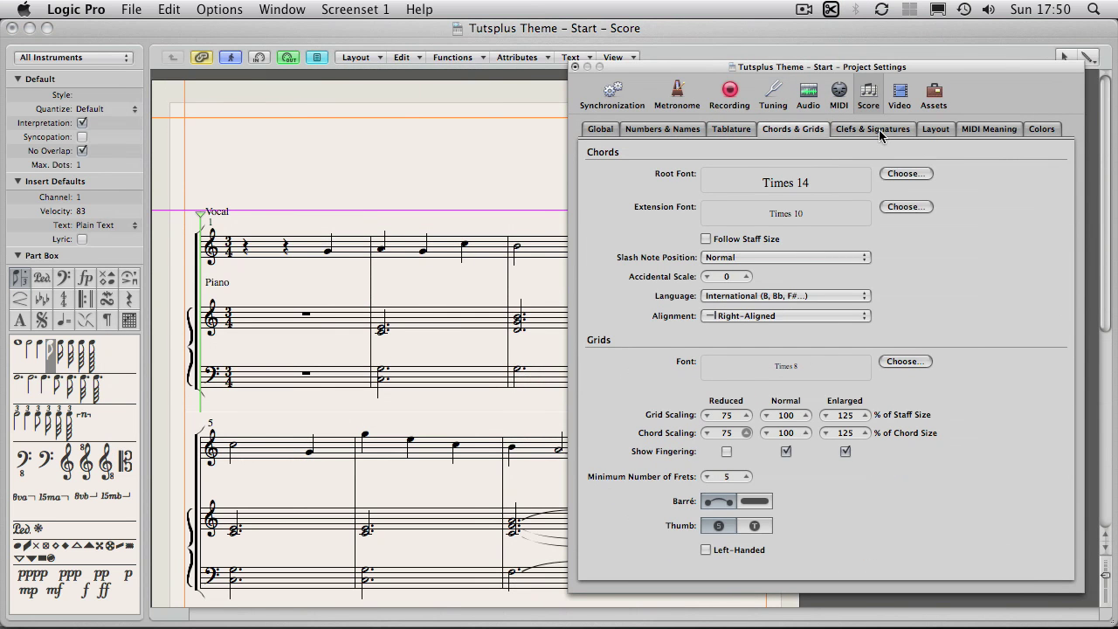
left_click(935, 129)
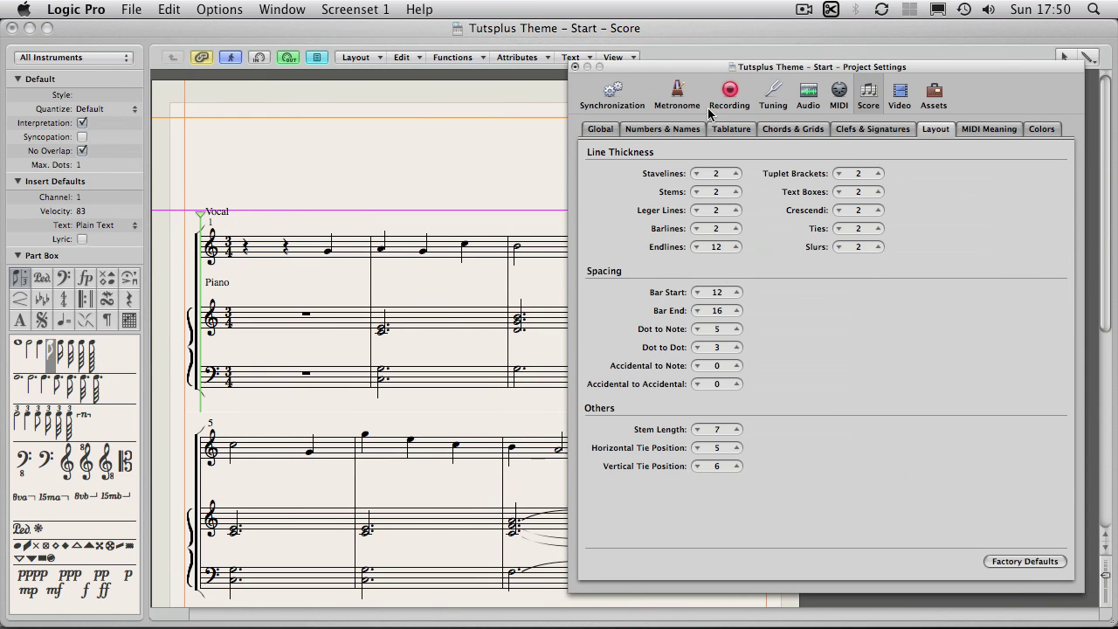
Step: Try barline thickness up to 7, settle it at 2, and show Clefs & Signatures
left_click_drag(694, 67, 868, 68)
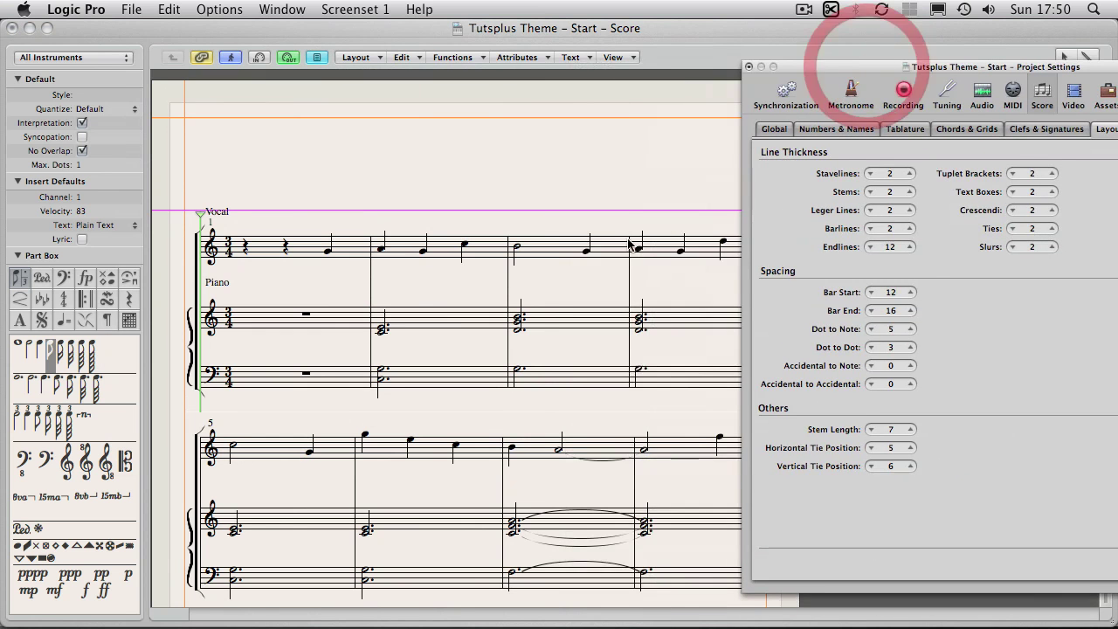
left_click(909, 228)
left_click(909, 228)
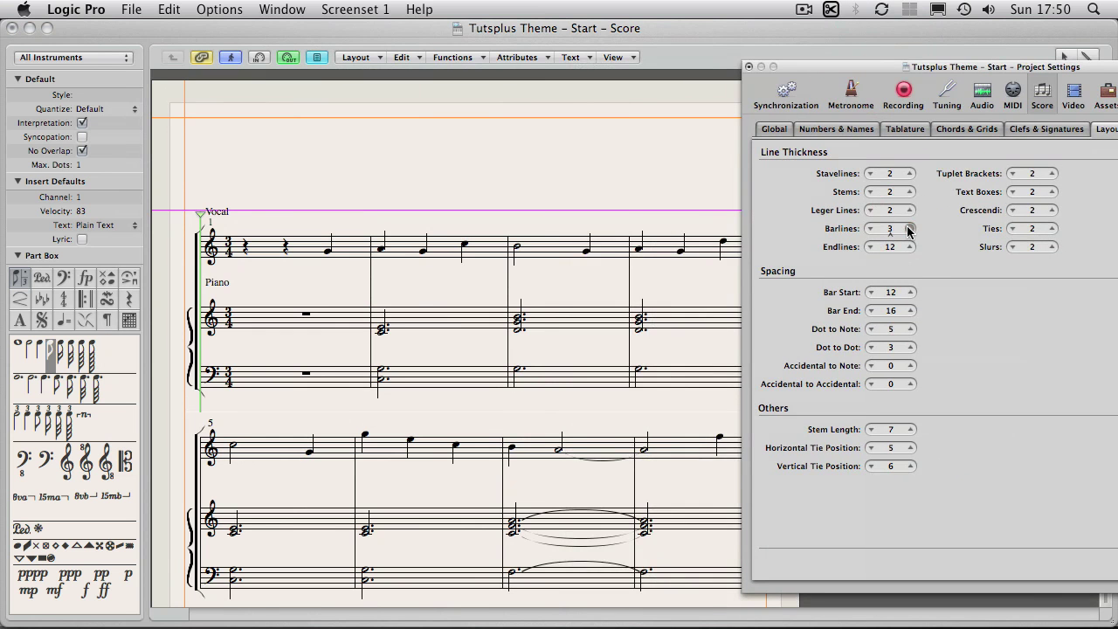
left_click(910, 228)
left_click(910, 228)
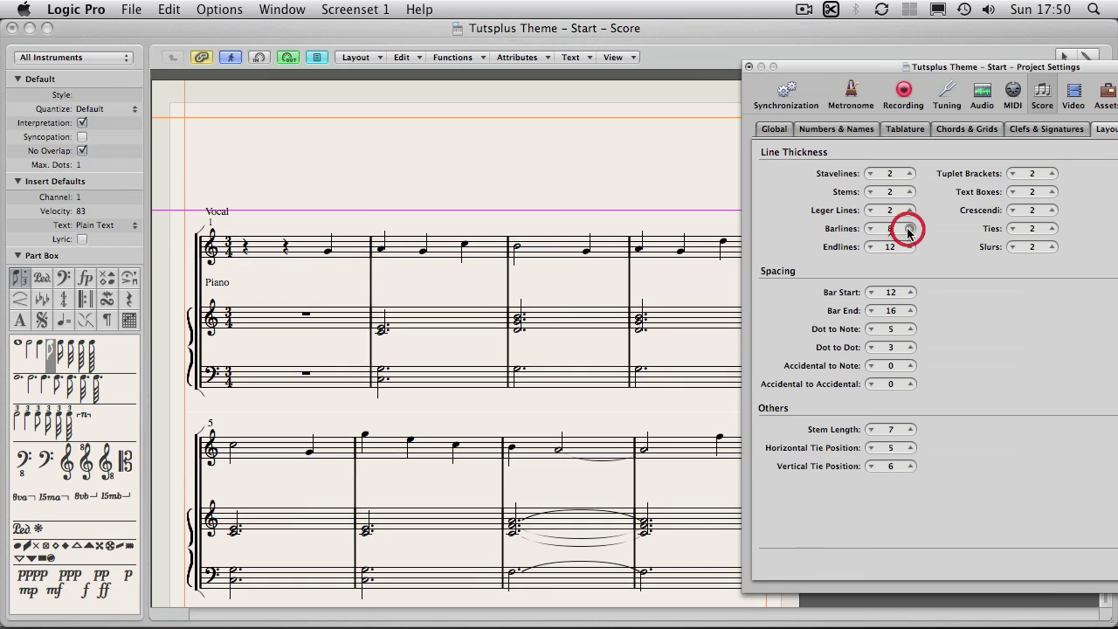
mouse_move(891, 232)
left_mouse_down()
mouse_move(892, 249)
mouse_move(891, 231)
left_mouse_up()
left_click(924, 262)
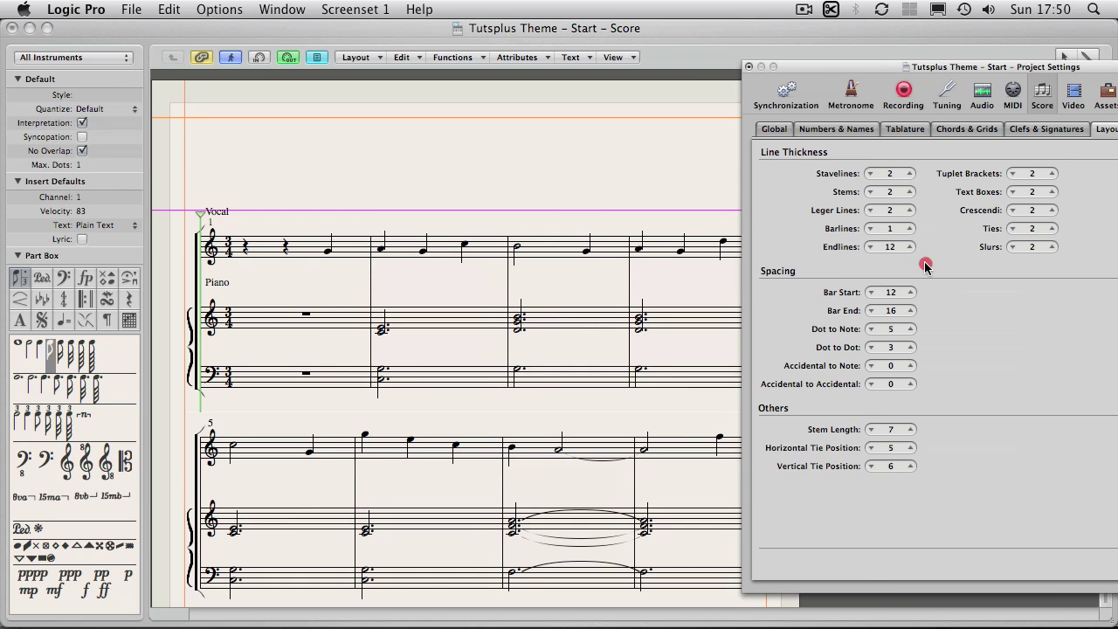
left_click(909, 229)
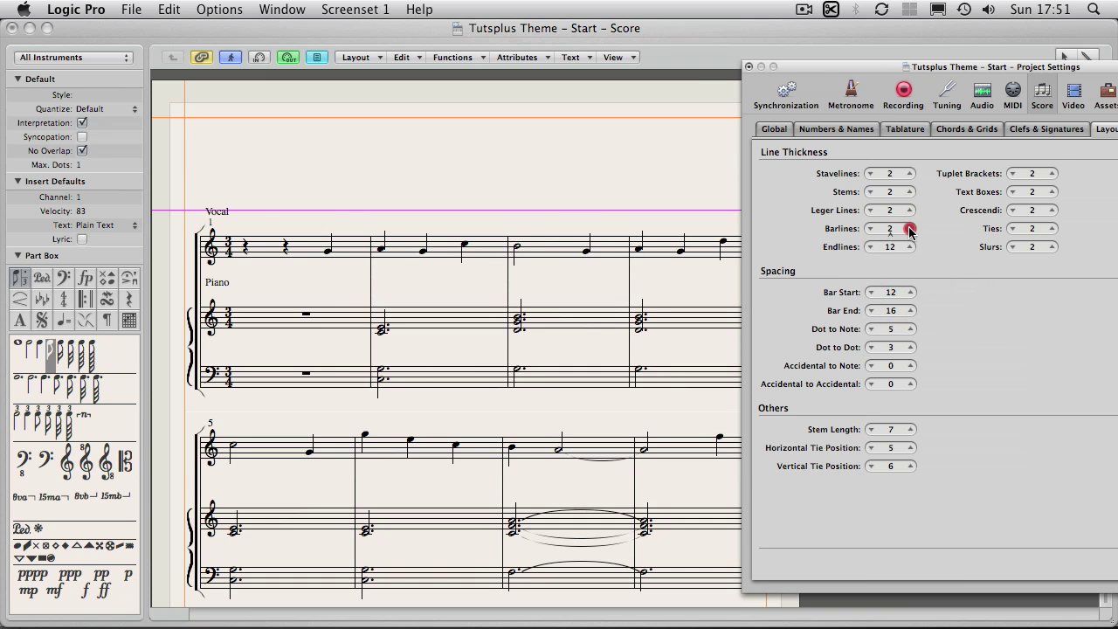
left_click(953, 257)
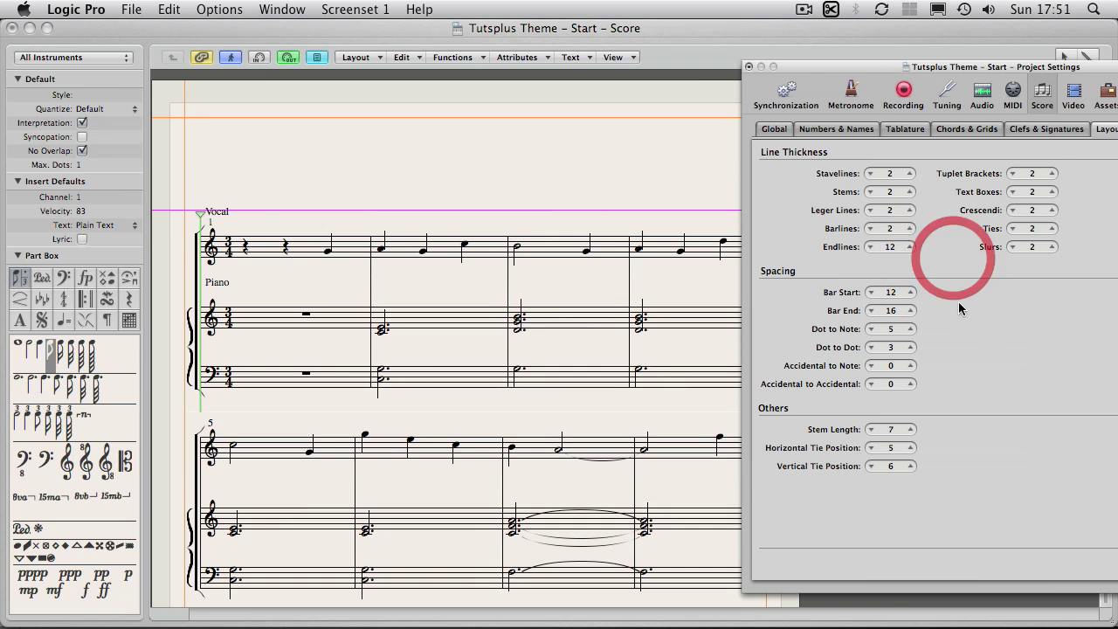
left_click(1044, 131)
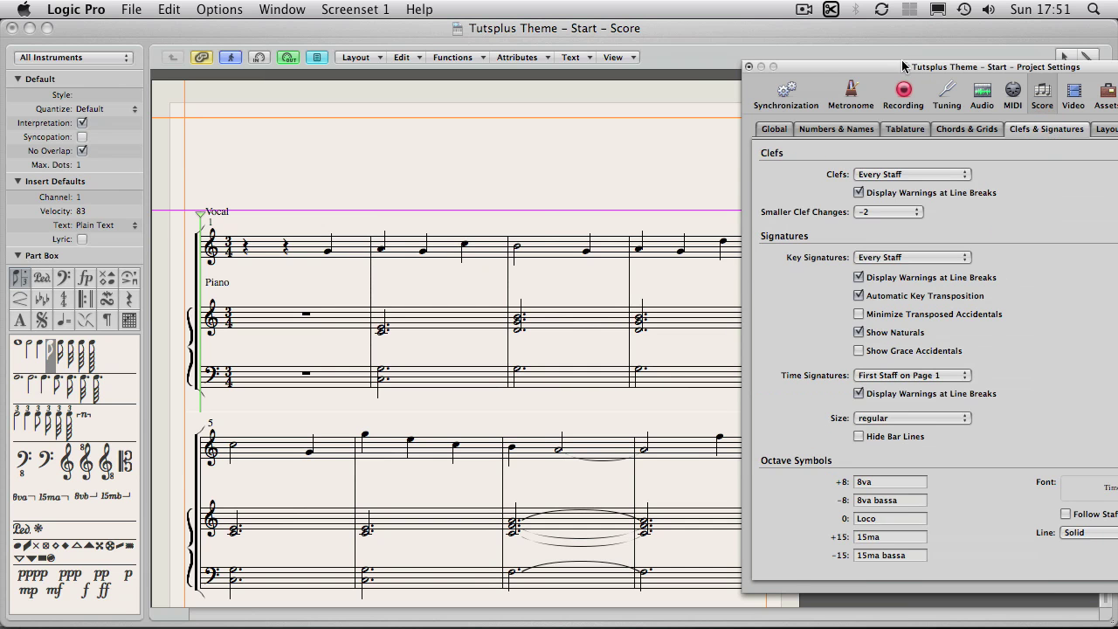
Step: Try Clefs: First Staff on Page 1, then set clefs back to Every Staff
left_click_drag(882, 71, 781, 35)
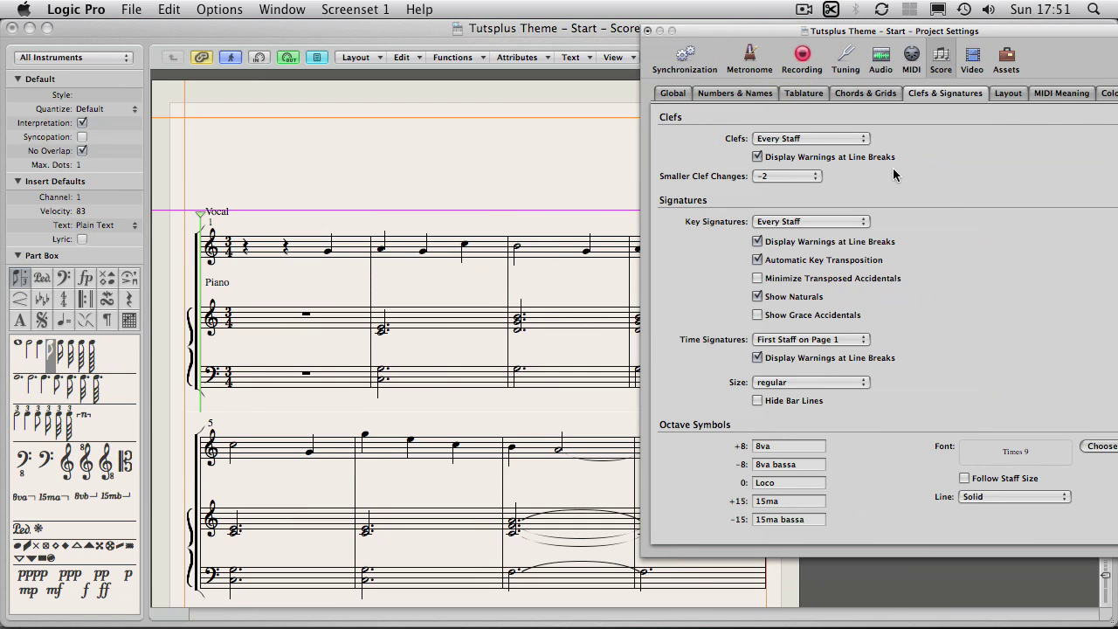
left_click(928, 179)
left_click(784, 139)
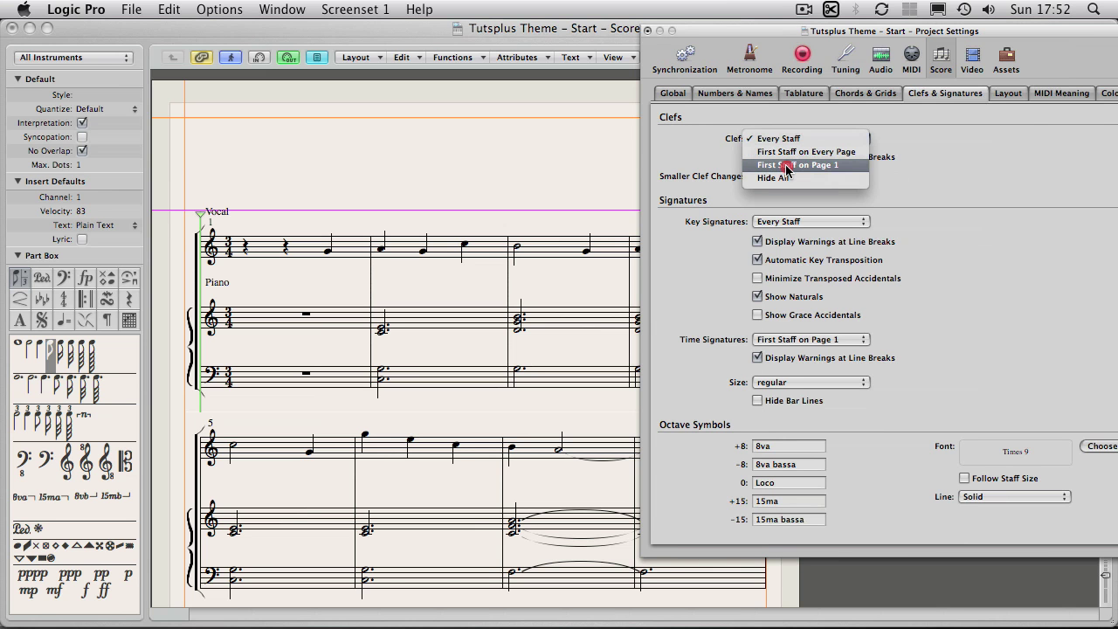
left_click(787, 166)
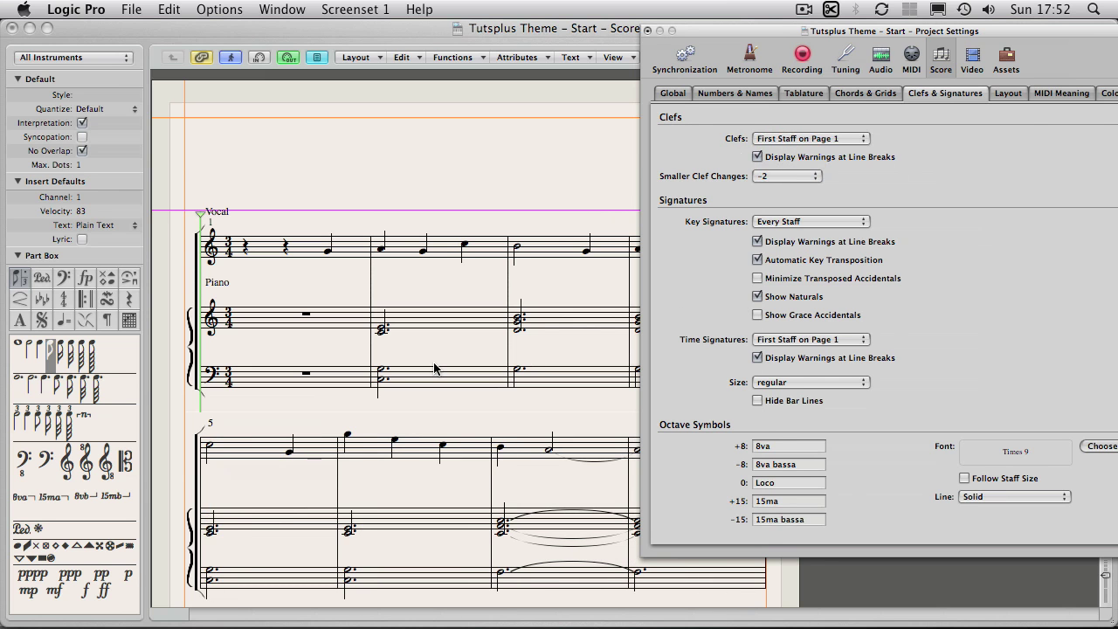
left_click(795, 140)
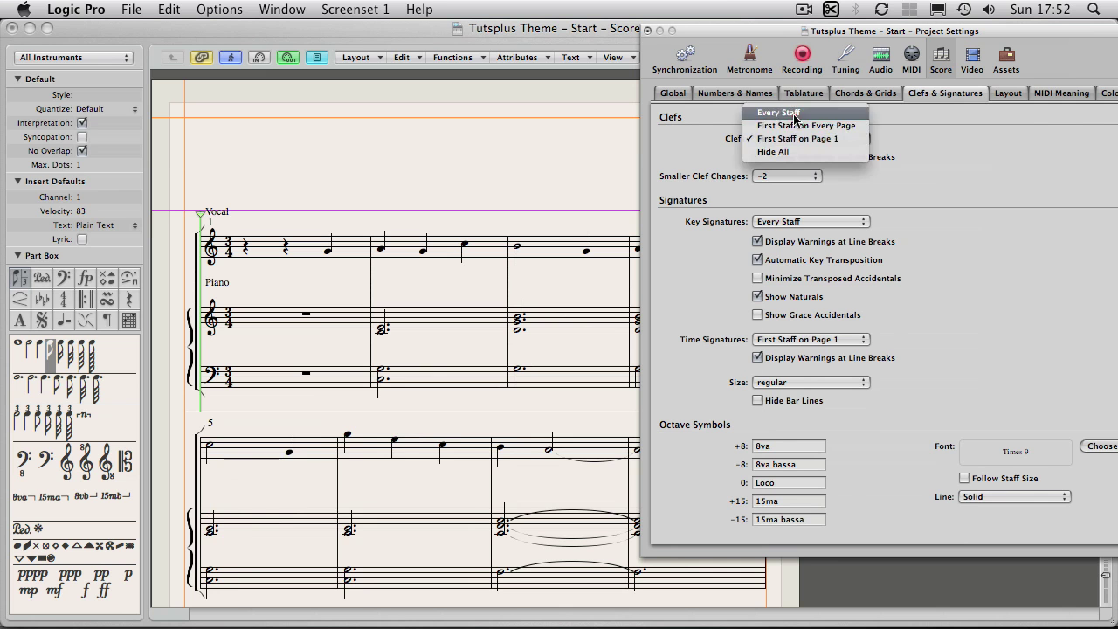
left_click(790, 113)
Step: Close the Project Settings window with clefs kept on every staff
left_click(955, 181)
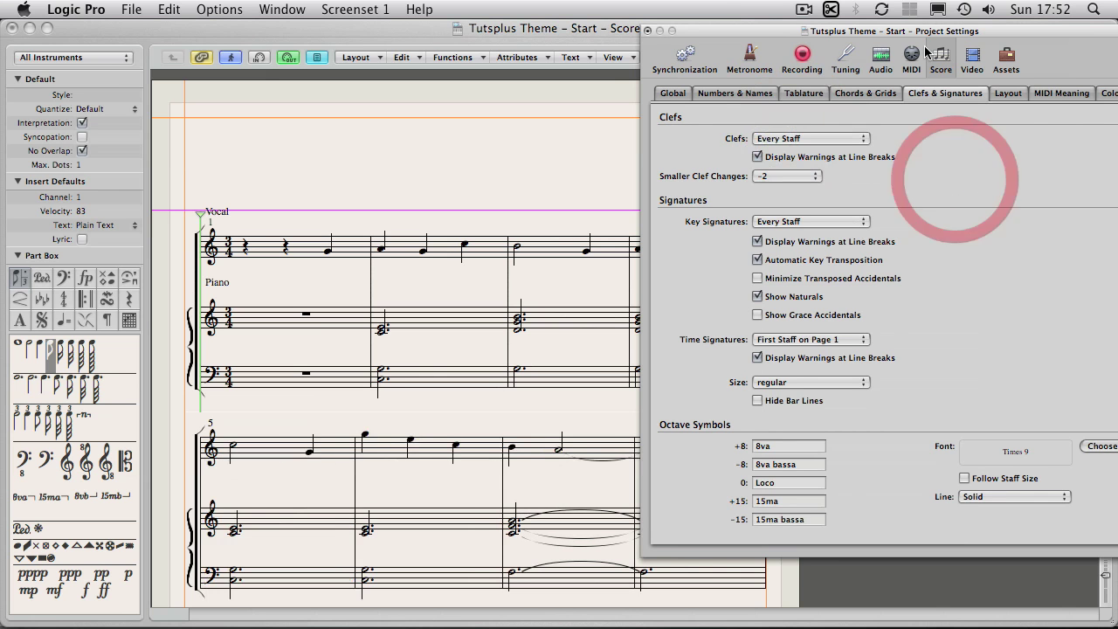
left_click_drag(884, 31, 781, 31)
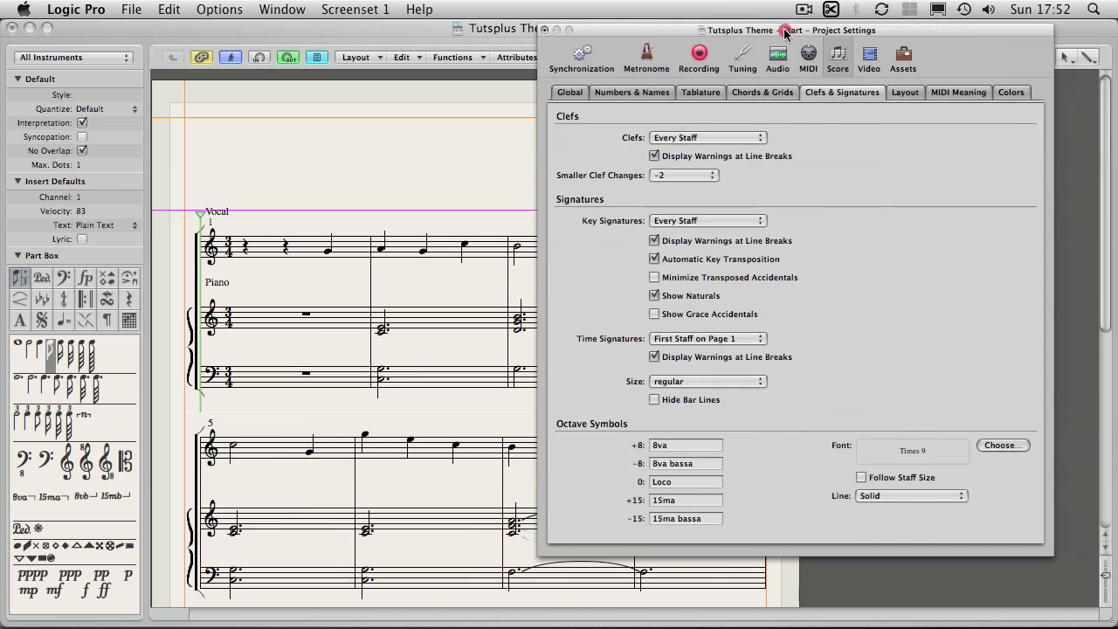
left_click(545, 30)
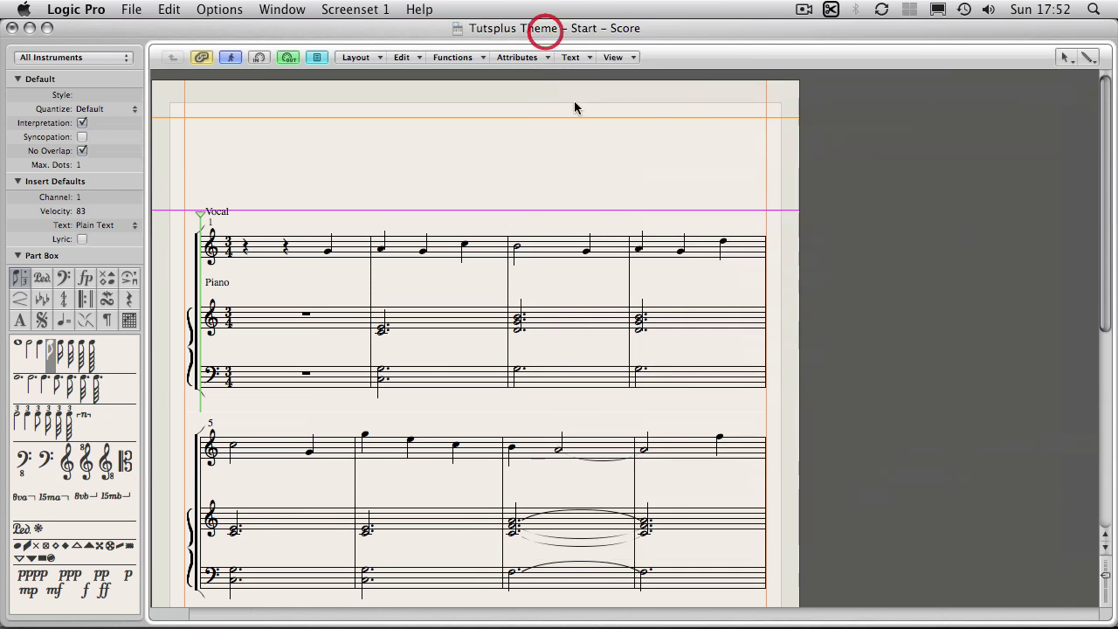
left_click(907, 220)
left_click_drag(1108, 185, 1066, 168)
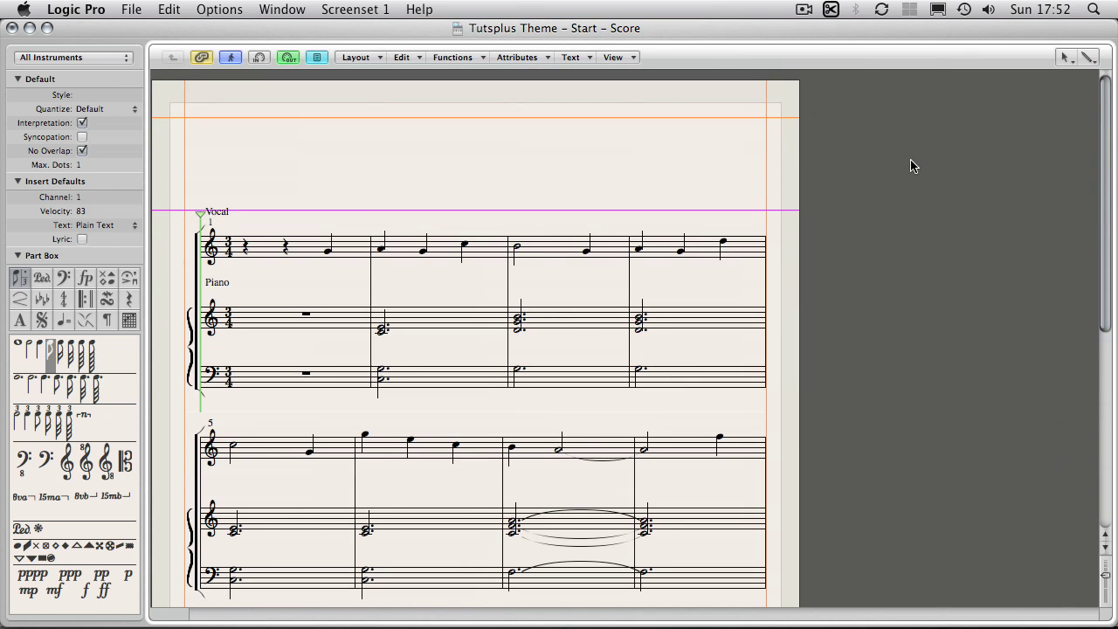